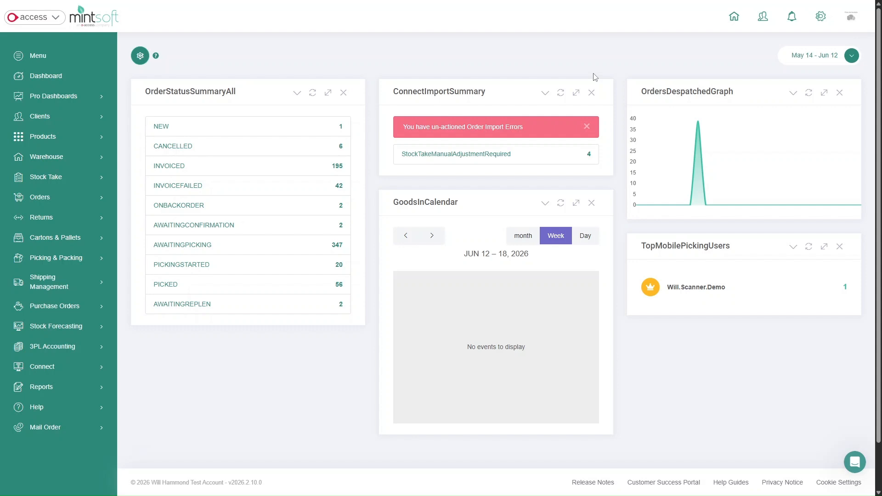
Step: Open the stock take overview and filter the list to On Demand stock takes
{"action": "left_click", "coordinate": [63, 179]}
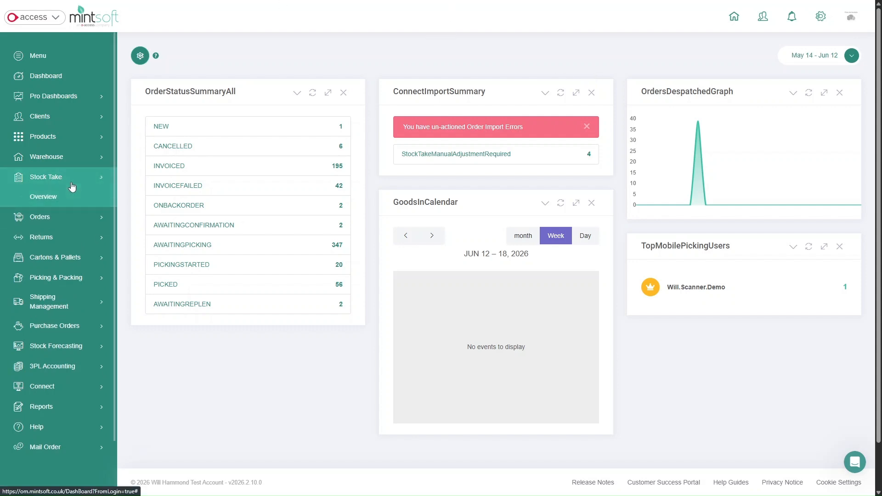
{"action": "left_click", "coordinate": [59, 197]}
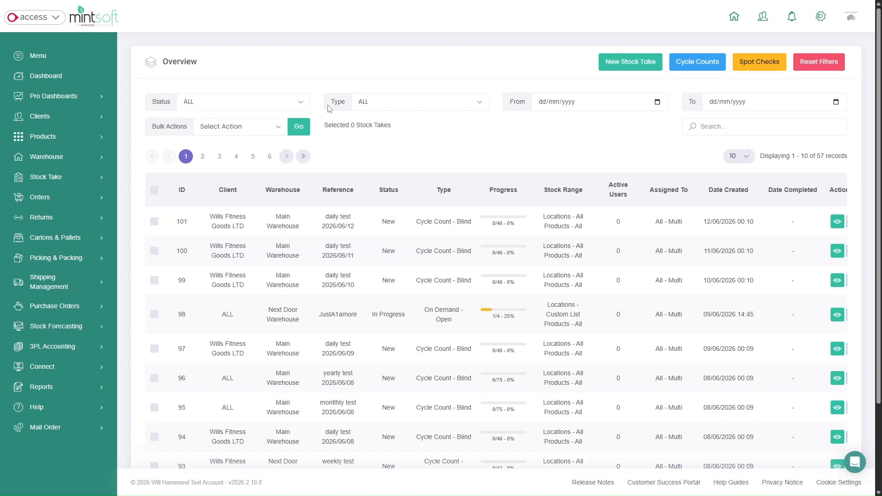
{"action": "left_click_drag", "start_coordinate": [327, 106], "coordinate": [347, 106]}
{"action": "left_click", "coordinate": [390, 109]}
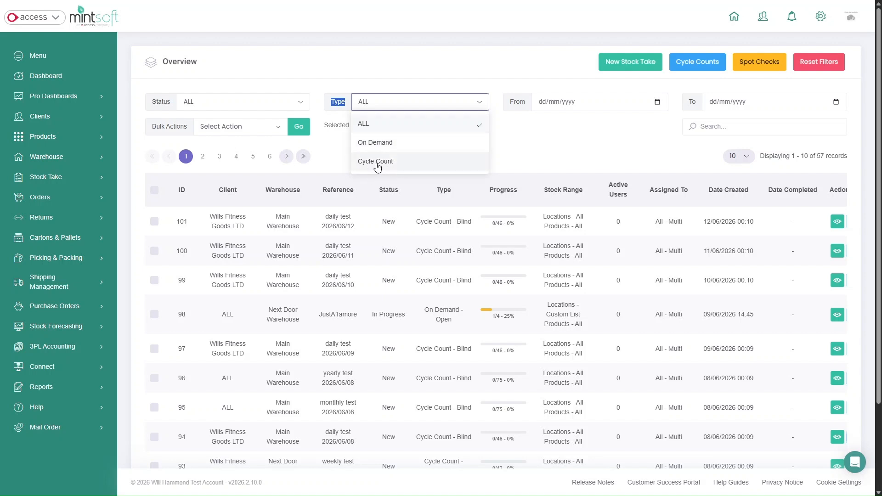
{"action": "left_click", "coordinate": [392, 146]}
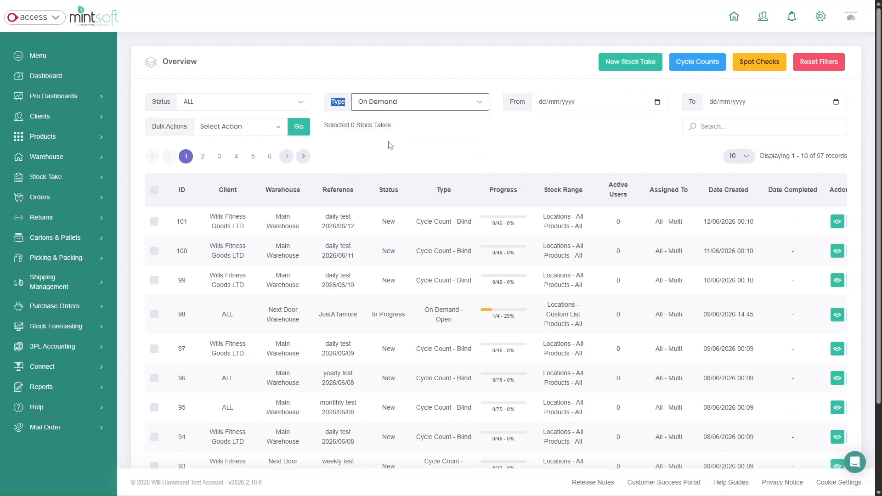
{"action": "left_click", "coordinate": [420, 127]}
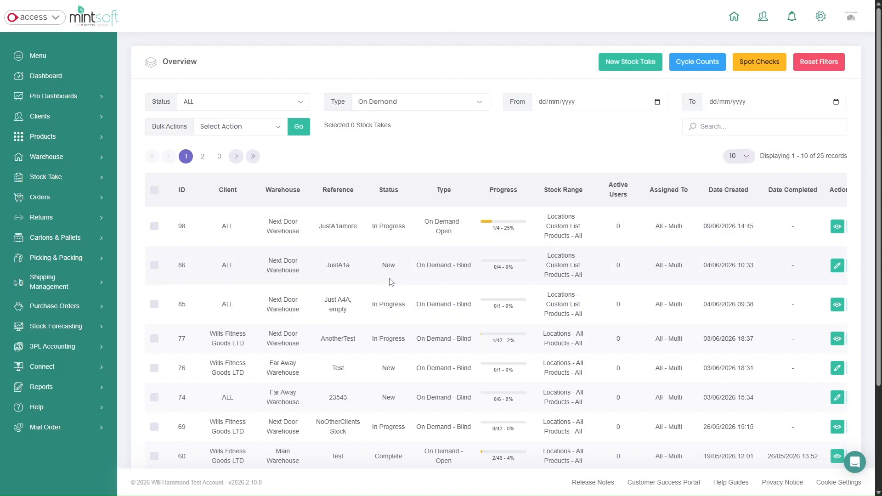
Step: Examine the type, stock range, dates, actions and status shown for the on-demand stock takes in the list
{"action": "left_click_drag", "start_coordinate": [426, 219], "coordinate": [463, 223]}
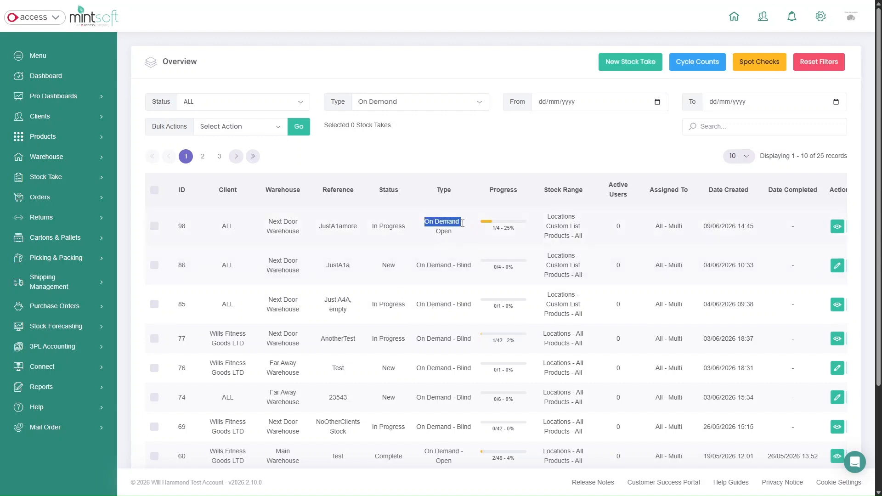
{"action": "double_click", "coordinate": [438, 232]}
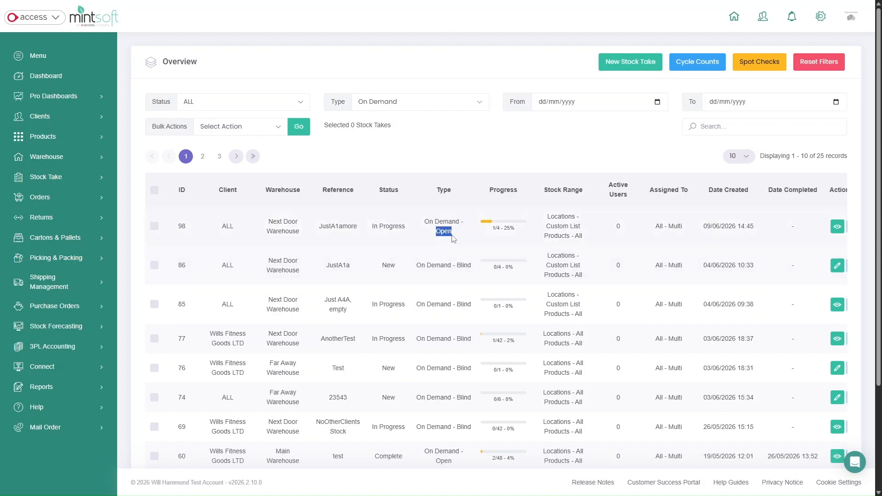
{"action": "left_click_drag", "start_coordinate": [455, 265], "coordinate": [469, 268]}
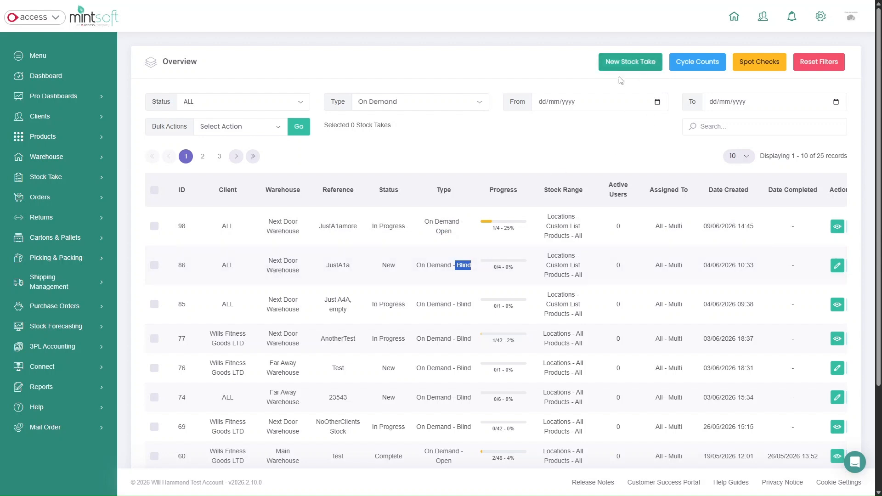
{"action": "left_click", "coordinate": [602, 151]}
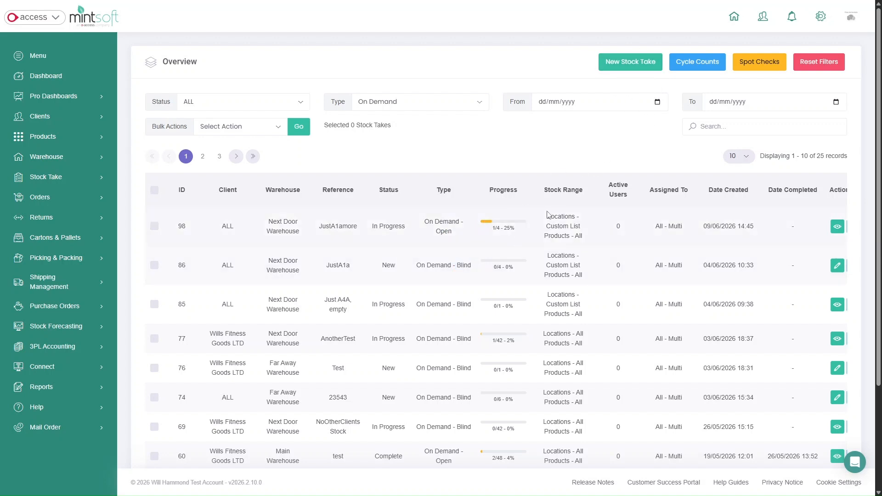
{"action": "left_click_drag", "start_coordinate": [547, 212], "coordinate": [688, 234]}
{"action": "left_click", "coordinate": [706, 239]}
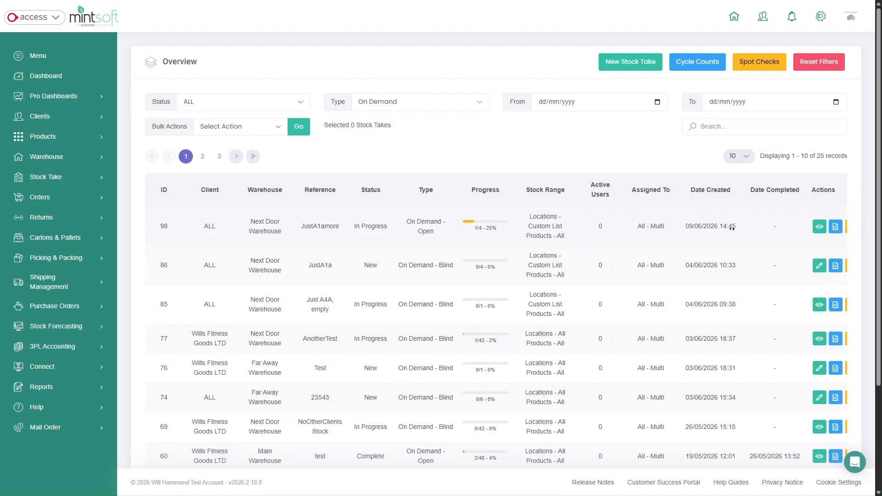
{"action": "scroll", "coordinate": [735, 239], "scroll_direction": "right", "scroll_amount": 2}
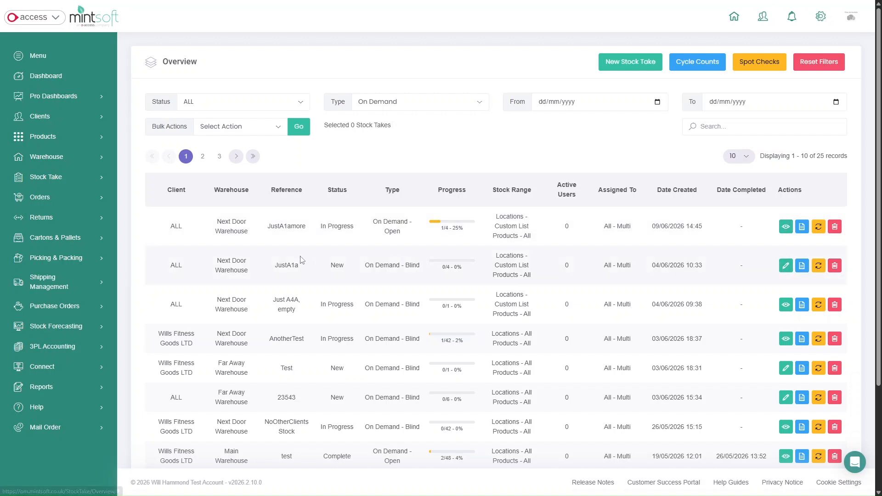
{"action": "left_click_drag", "start_coordinate": [331, 265], "coordinate": [344, 266]}
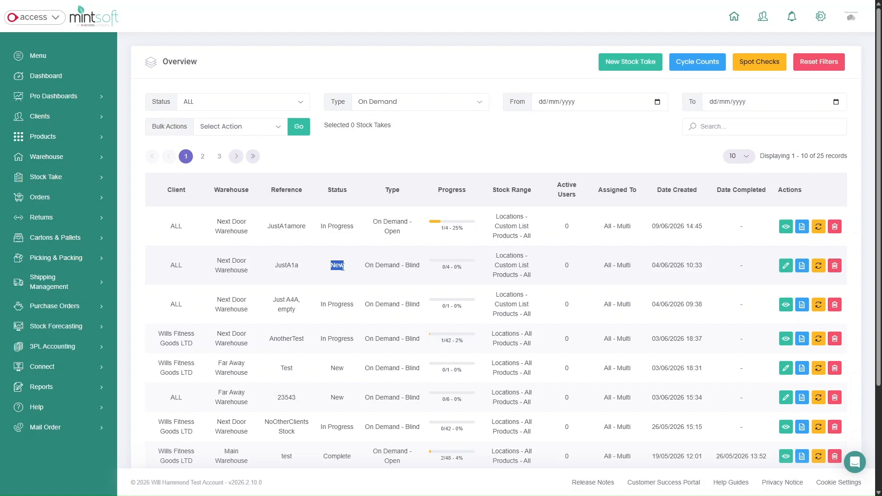
{"action": "left_click_drag", "start_coordinate": [320, 227], "coordinate": [357, 232]}
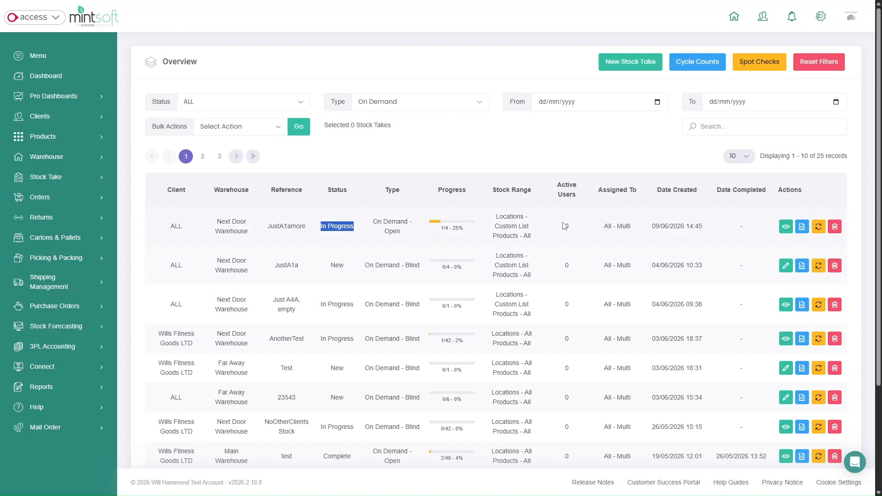
Step: Review the JustA1amore stock take's item breakdown, including attributes and the first and second count columns, and close it
{"action": "left_click", "coordinate": [806, 234]}
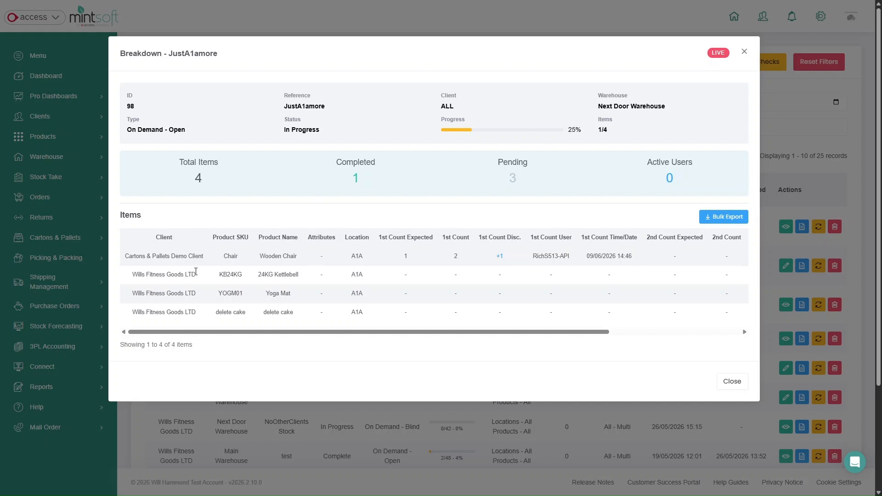
{"action": "left_click_drag", "start_coordinate": [307, 237], "coordinate": [341, 244]}
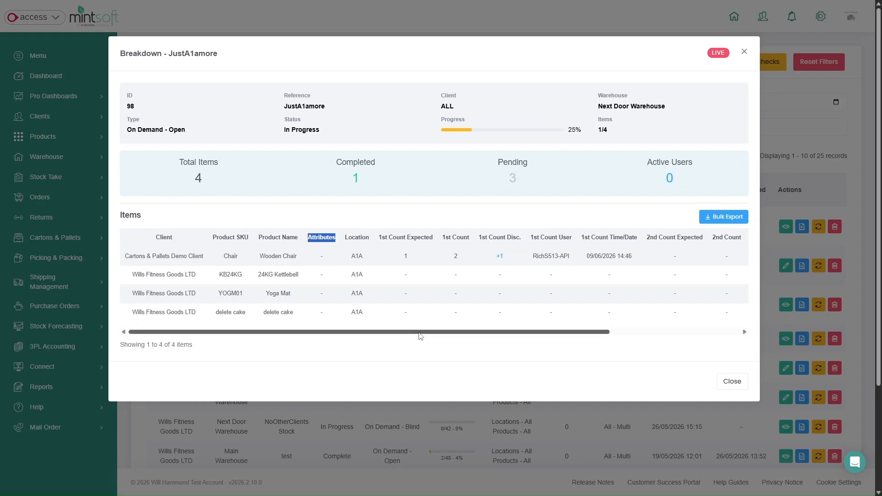
{"action": "left_click_drag", "start_coordinate": [421, 336], "coordinate": [510, 339]}
{"action": "left_click_drag", "start_coordinate": [257, 238], "coordinate": [512, 241]}
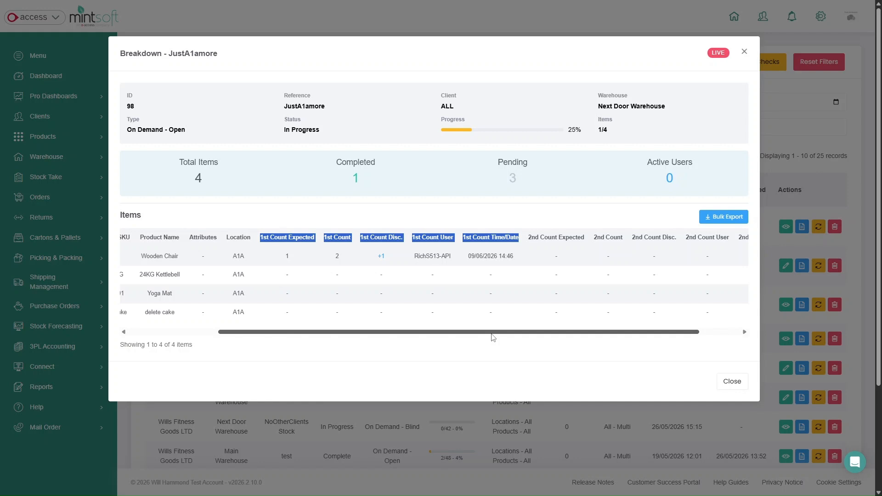
{"action": "left_click_drag", "start_coordinate": [492, 339], "coordinate": [540, 324]}
{"action": "left_click_drag", "start_coordinate": [476, 236], "coordinate": [746, 241]}
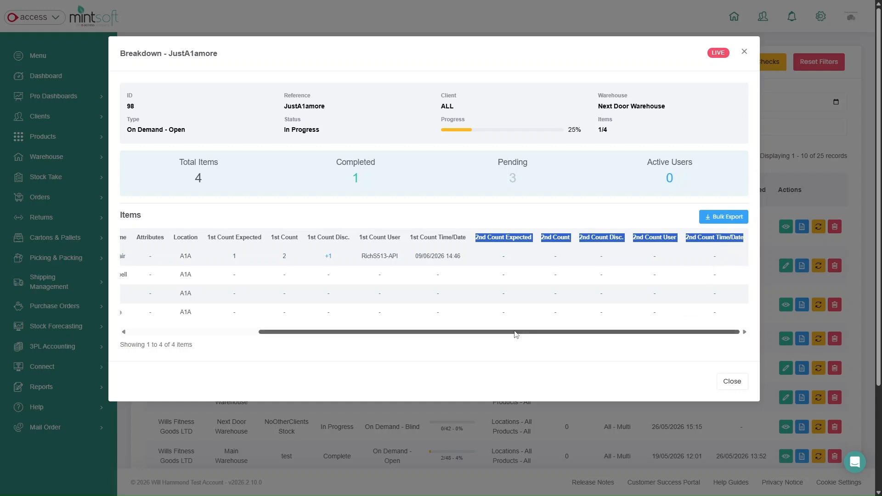
{"action": "left_click_drag", "start_coordinate": [514, 332], "coordinate": [365, 330]}
{"action": "left_click", "coordinate": [401, 289]}
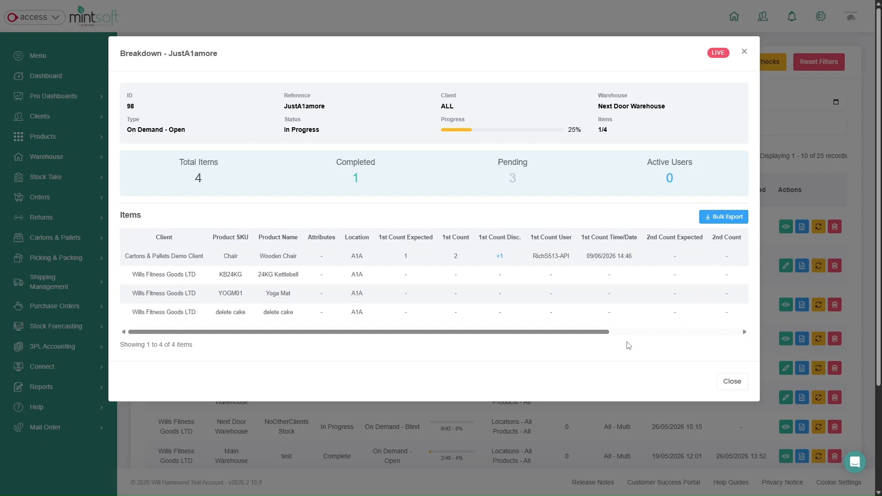
{"action": "left_click", "coordinate": [730, 382]}
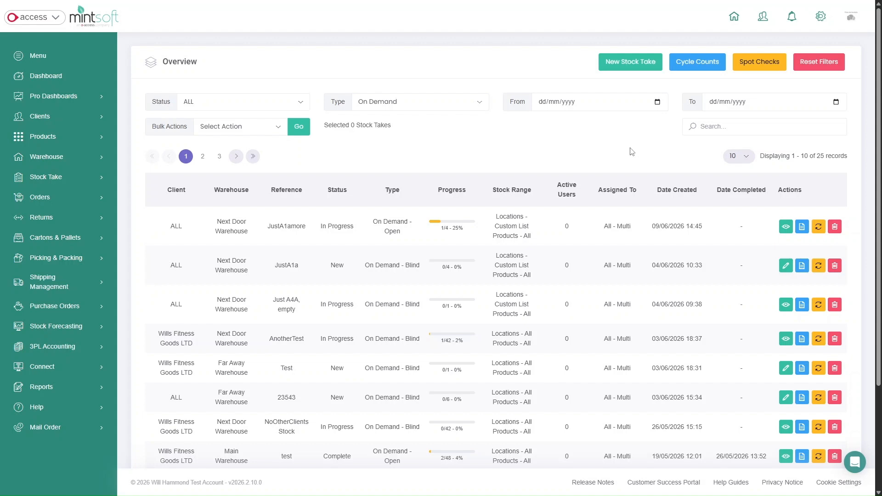
Step: Start a new on-demand stock take and set its client to Wills Fitness Goods LTD
{"action": "left_click", "coordinate": [649, 70]}
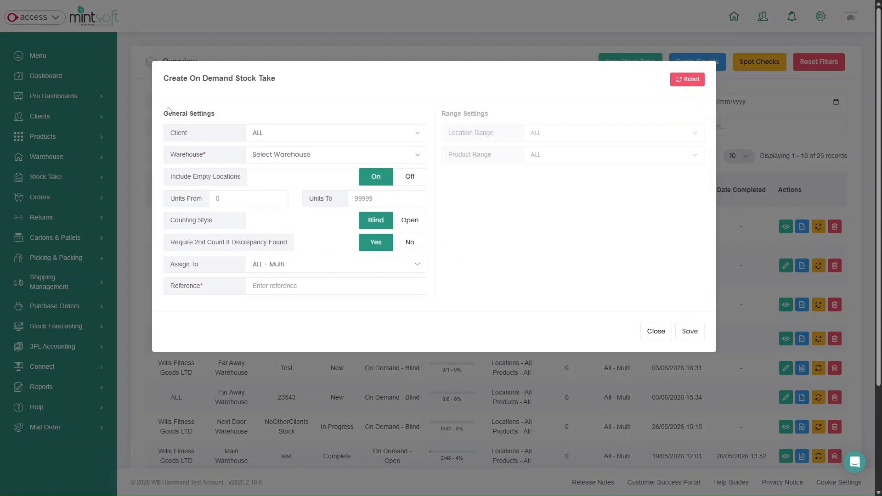
{"action": "left_click_drag", "start_coordinate": [166, 134], "coordinate": [194, 137]}
{"action": "left_click", "coordinate": [293, 137]}
{"action": "left_click", "coordinate": [275, 241]}
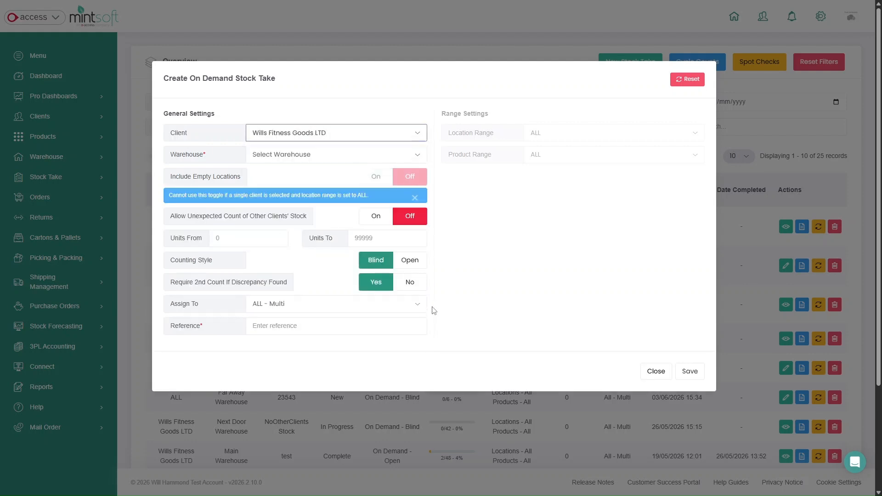
{"action": "left_click", "coordinate": [425, 321]}
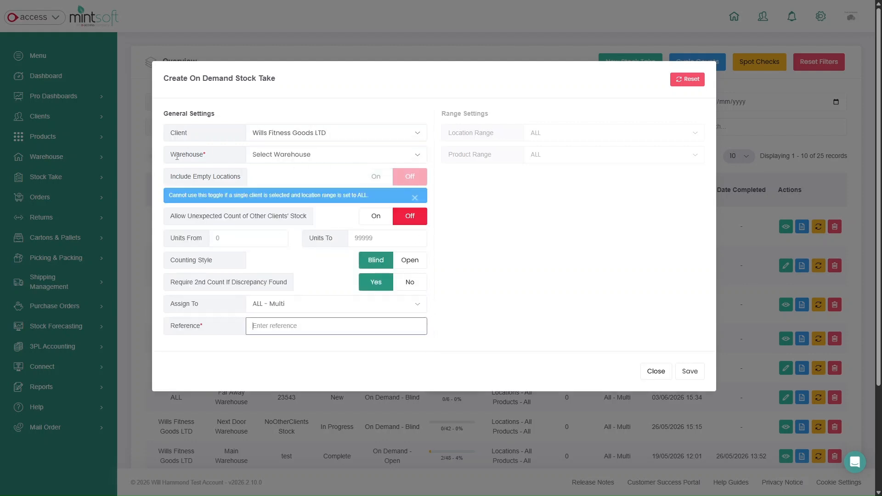
Step: Set the stock take's warehouse to Next Door Warehouse
{"action": "left_click", "coordinate": [305, 156]}
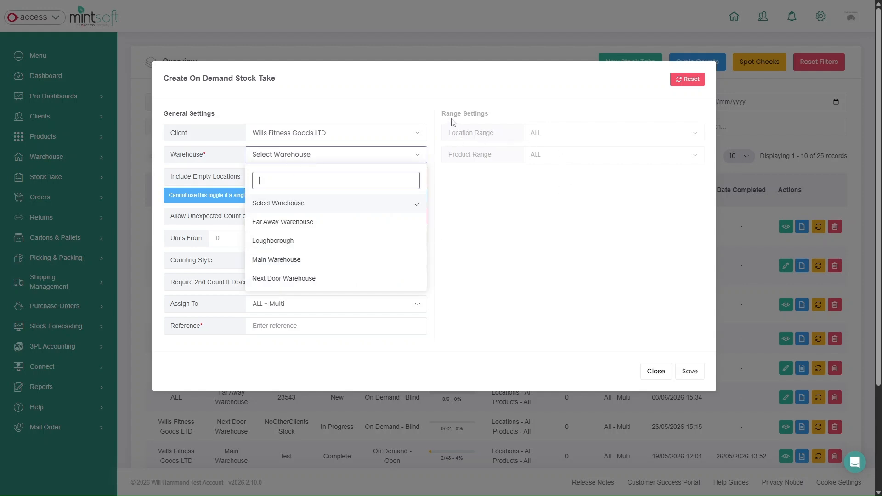
{"action": "left_click", "coordinate": [445, 143]}
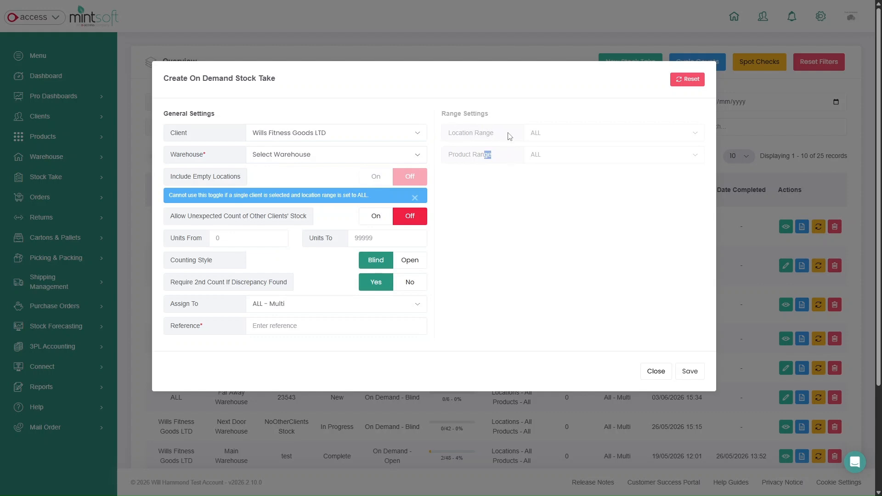
{"action": "left_click", "coordinate": [509, 167]}
{"action": "left_click", "coordinate": [329, 160]}
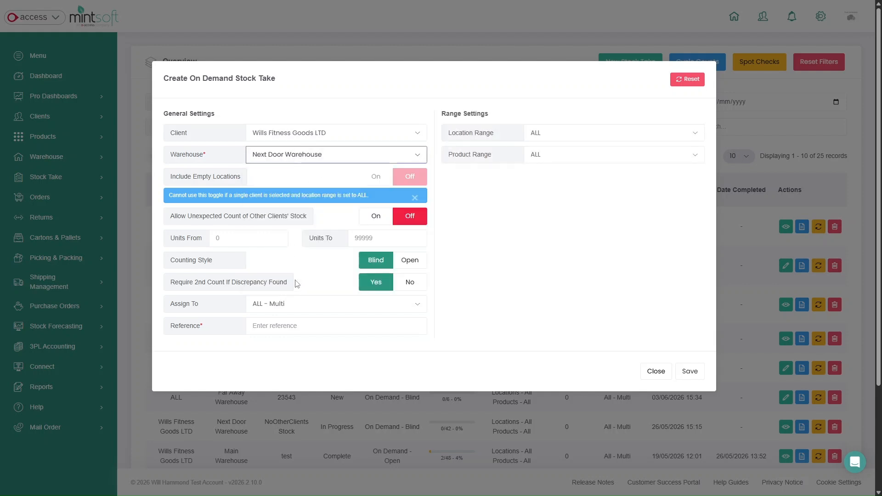
Step: Check the Include Empty Locations restriction, set the location range to Configurable and turn Include Empty Locations on
{"action": "left_click_drag", "start_coordinate": [170, 179], "coordinate": [244, 182]}
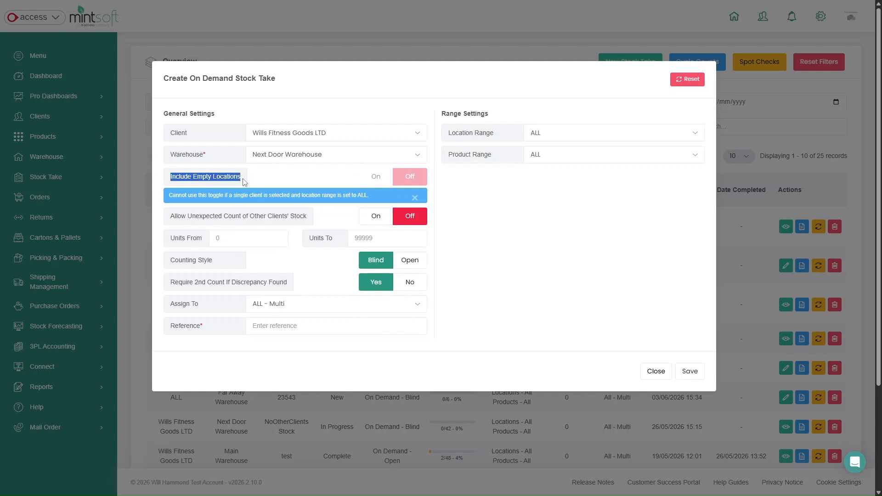
{"action": "left_click", "coordinate": [374, 198]}
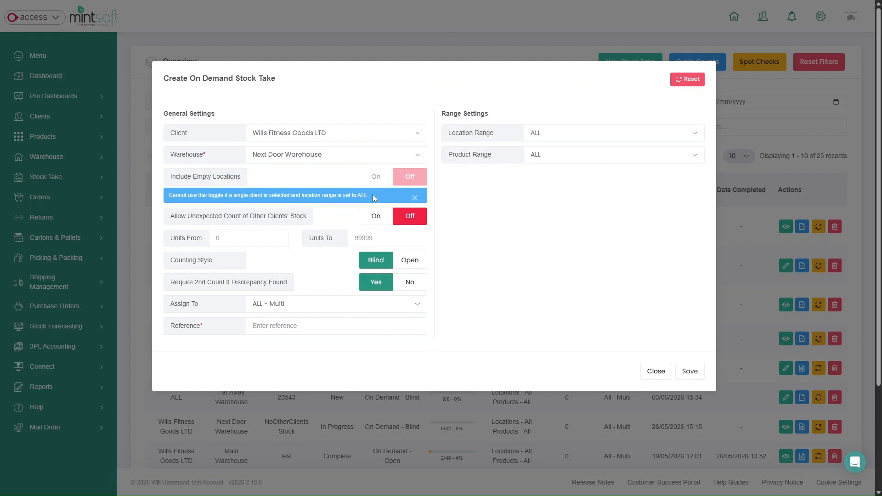
{"action": "left_click_drag", "start_coordinate": [374, 198], "coordinate": [168, 198]}
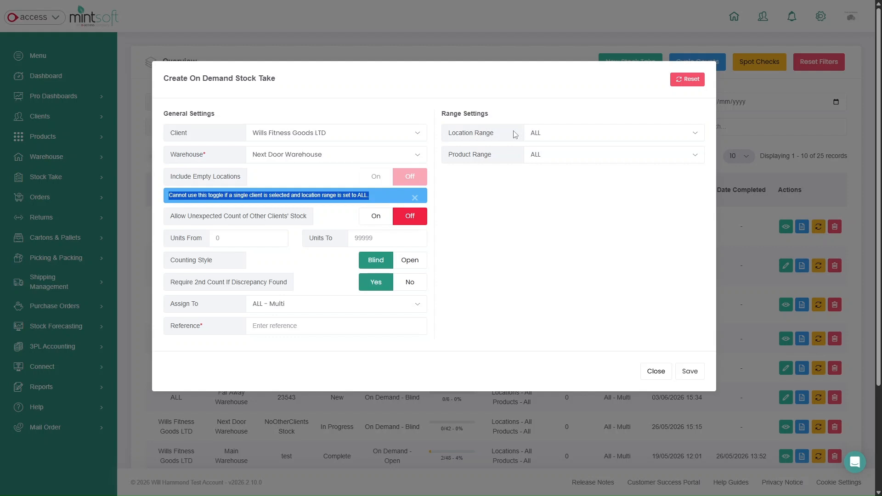
{"action": "left_click", "coordinate": [553, 137]}
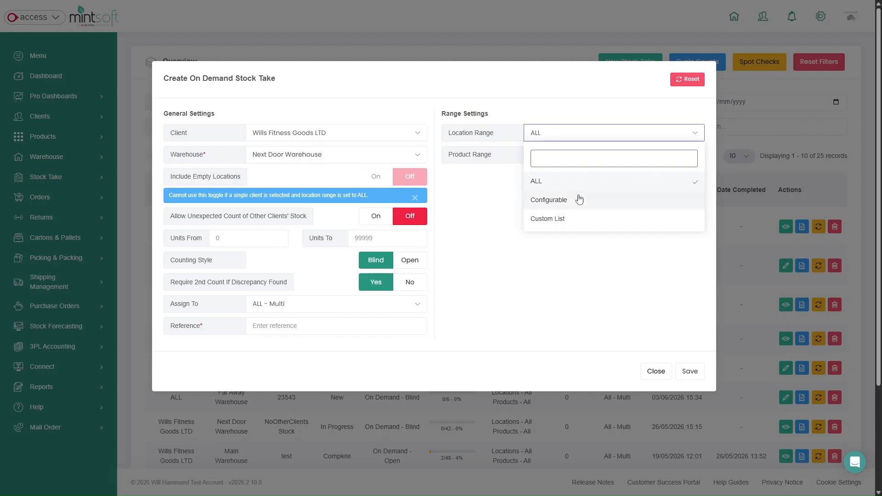
{"action": "left_click", "coordinate": [550, 206]}
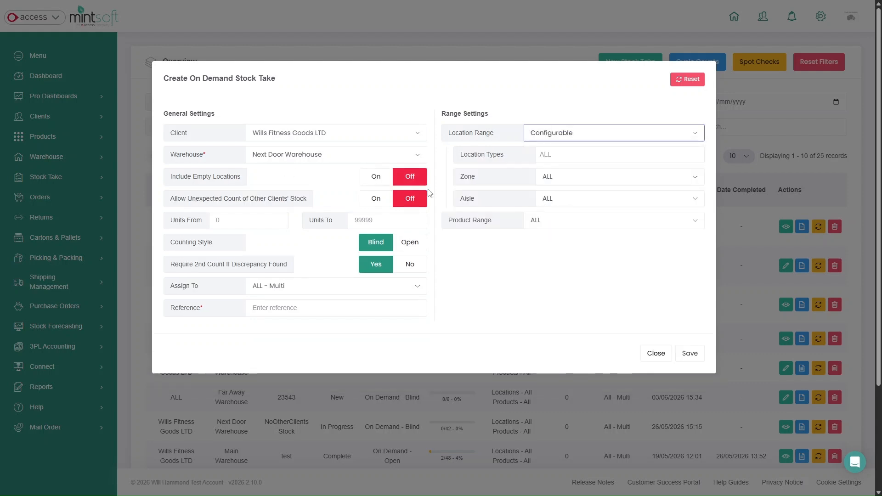
{"action": "left_click_drag", "start_coordinate": [175, 177], "coordinate": [211, 177]}
{"action": "left_click", "coordinate": [375, 182]}
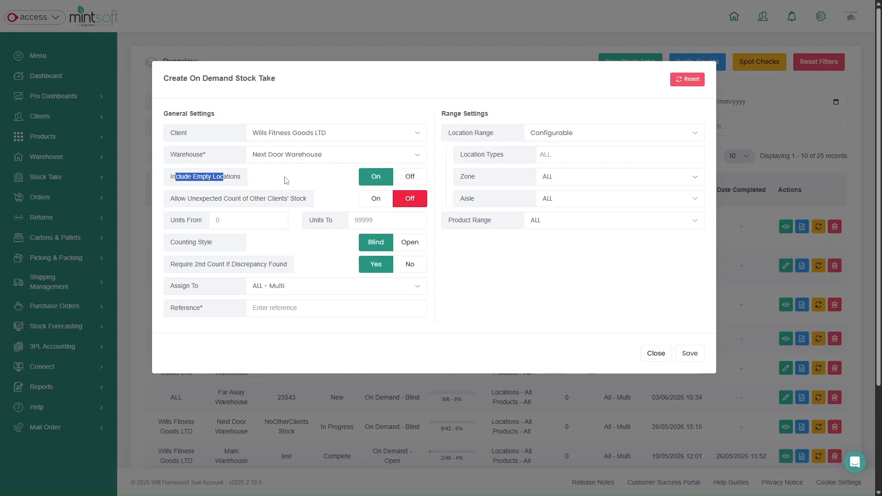
{"action": "left_click", "coordinate": [284, 179]}
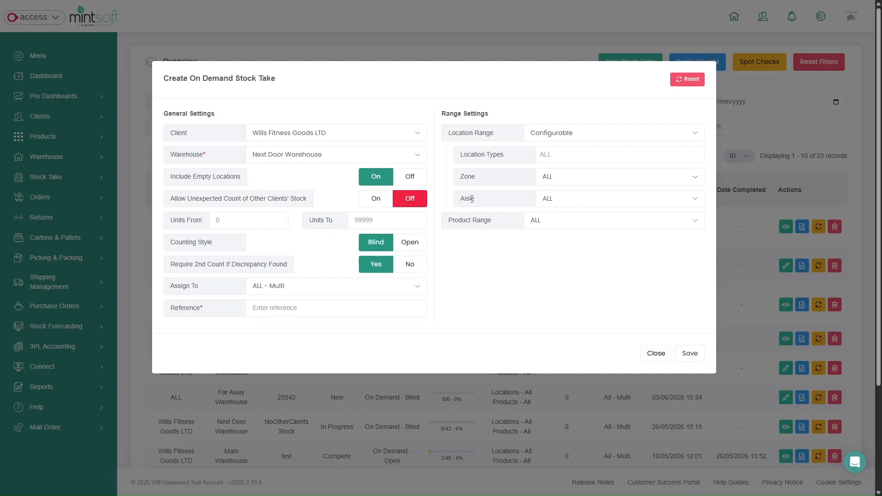
Step: Set the stock take's location range back to ALL
{"action": "left_click_drag", "start_coordinate": [469, 199], "coordinate": [460, 199]}
{"action": "left_click", "coordinate": [544, 134]}
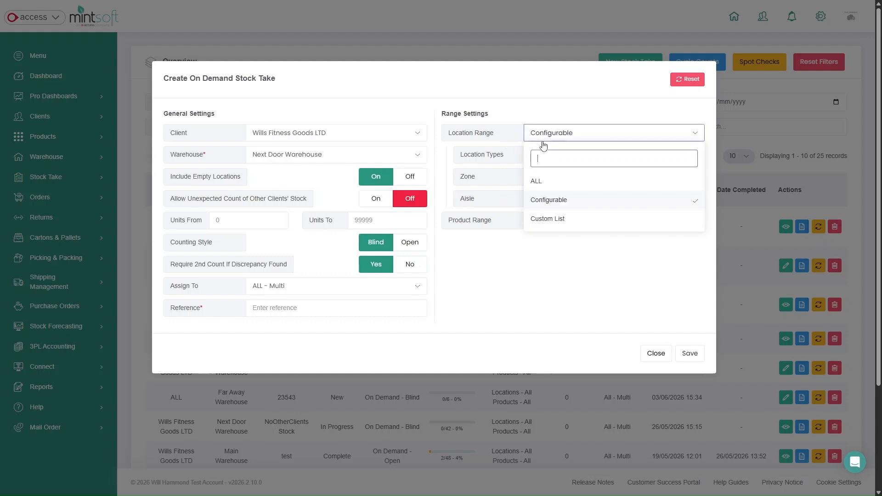
{"action": "left_click", "coordinate": [543, 182]}
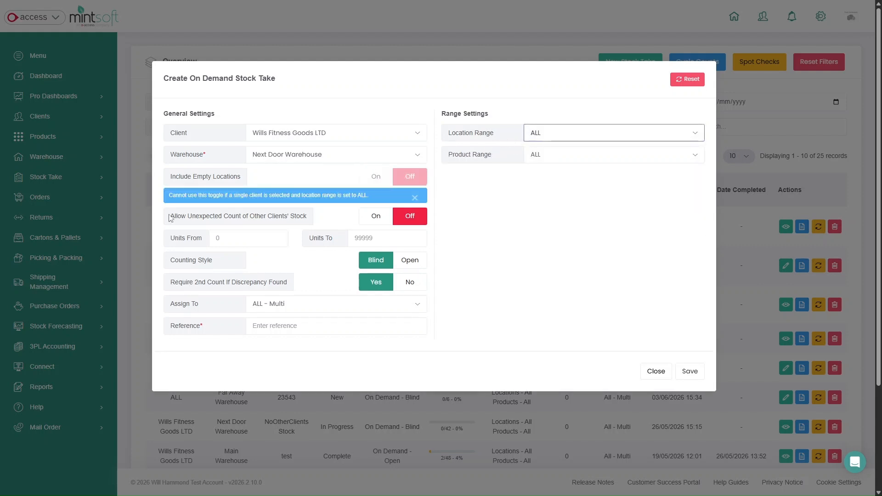
{"action": "left_click_drag", "start_coordinate": [170, 216], "coordinate": [308, 225]}
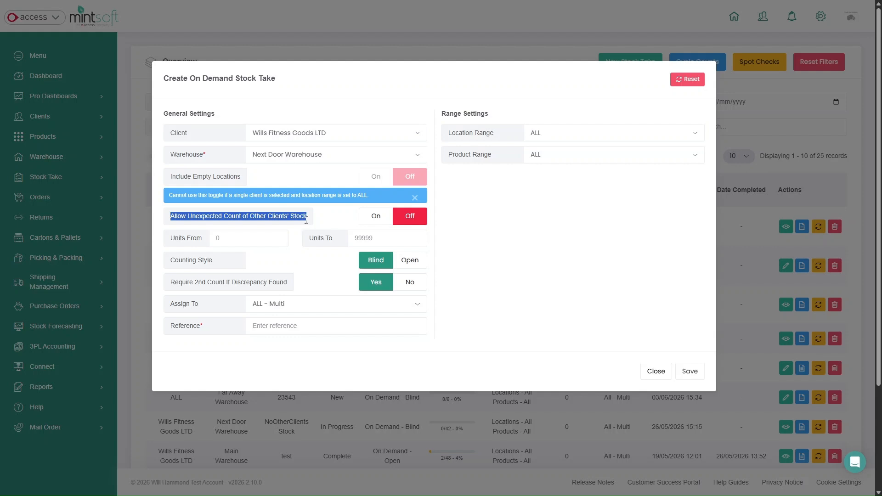
{"action": "left_click", "coordinate": [310, 222]}
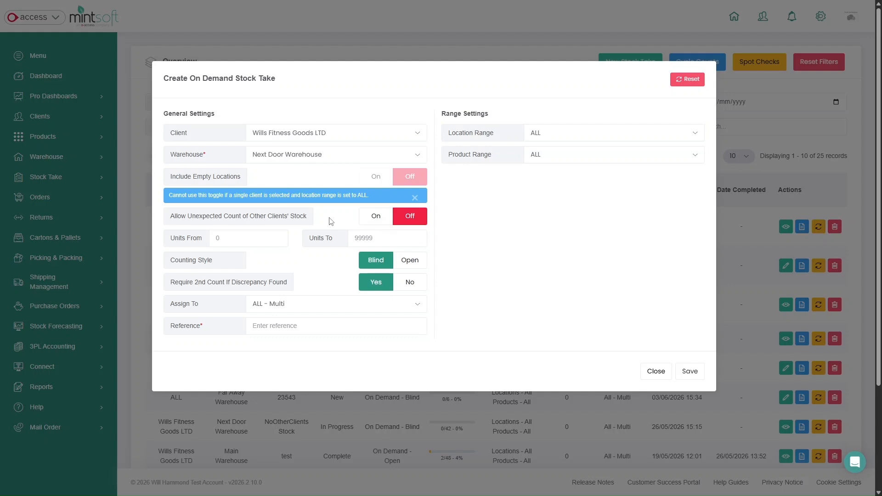
Step: Limit the stock take to a unit range from 0 to 100
{"action": "left_click_drag", "start_coordinate": [170, 239], "coordinate": [202, 245]}
{"action": "left_click", "coordinate": [243, 233]}
{"action": "left_click", "coordinate": [387, 238]}
{"action": "type", "text": "100"}
{"action": "left_click", "coordinate": [319, 237]}
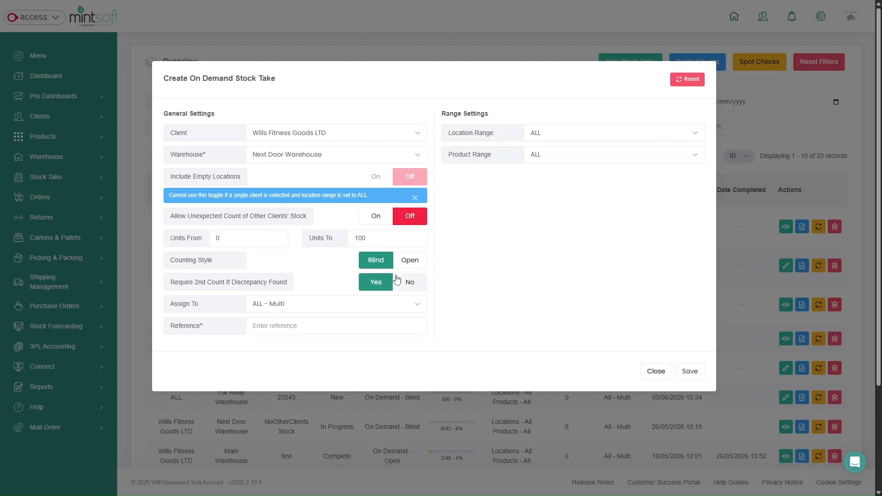
Step: Compare the Open and Blind counting styles and set the stock take's counting style to Open
{"action": "left_click", "coordinate": [409, 260]}
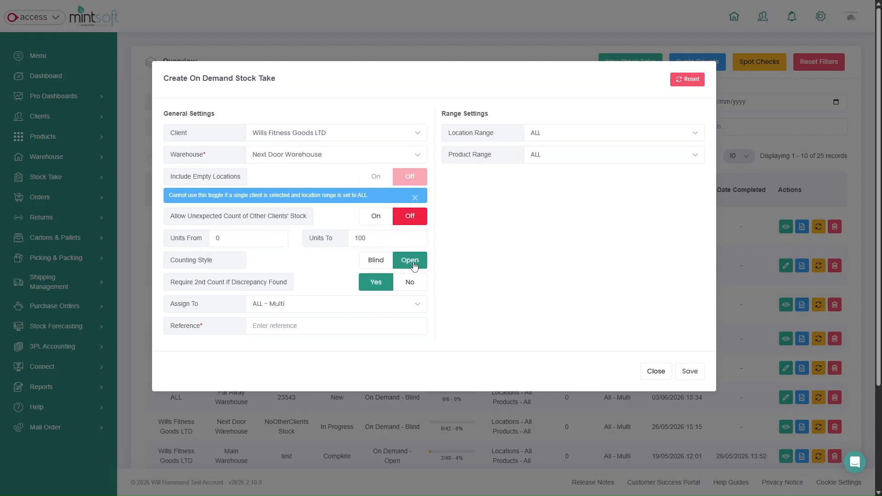
{"action": "left_click", "coordinate": [377, 268]}
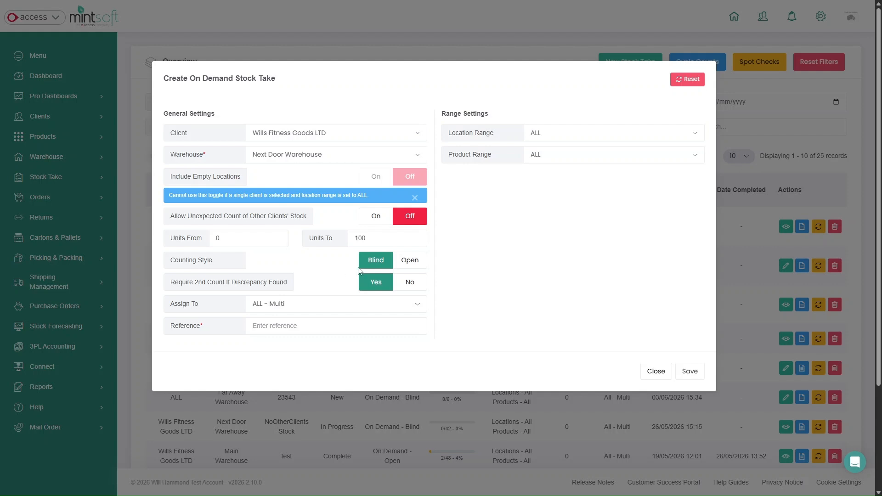
{"action": "left_click", "coordinate": [410, 261]}
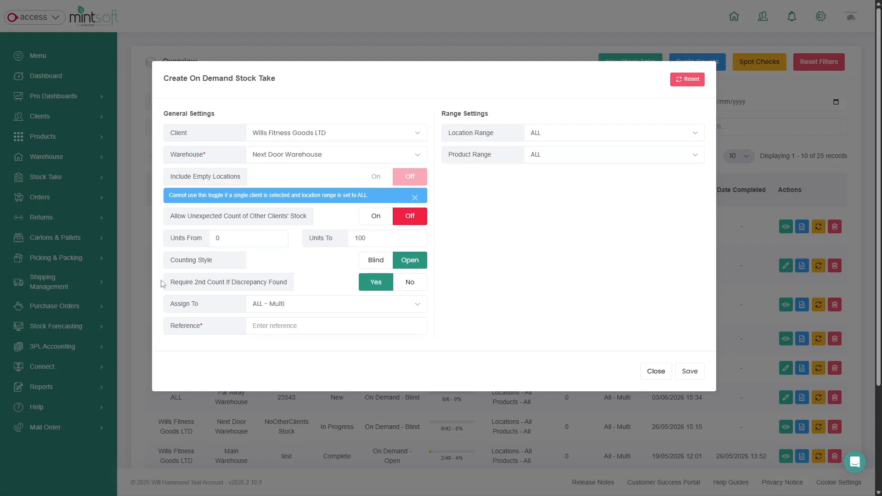
Step: Try setting Require 2nd Count If Discrepancy Found to No, and return it to Yes
{"action": "left_click_drag", "start_coordinate": [162, 282], "coordinate": [289, 287]}
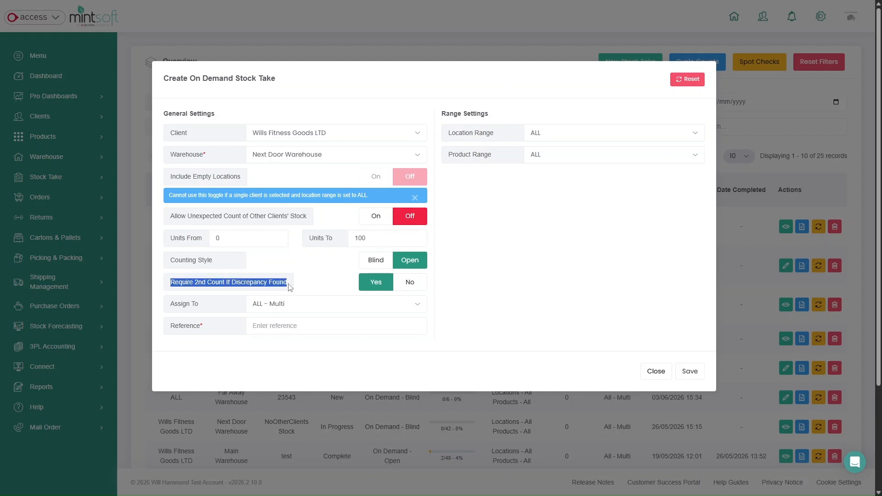
{"action": "left_click", "coordinate": [417, 286]}
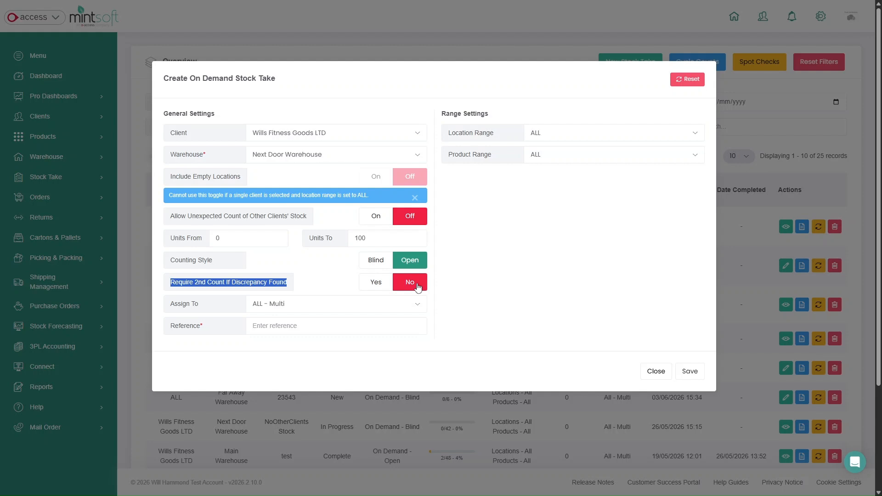
{"action": "left_click", "coordinate": [292, 290]}
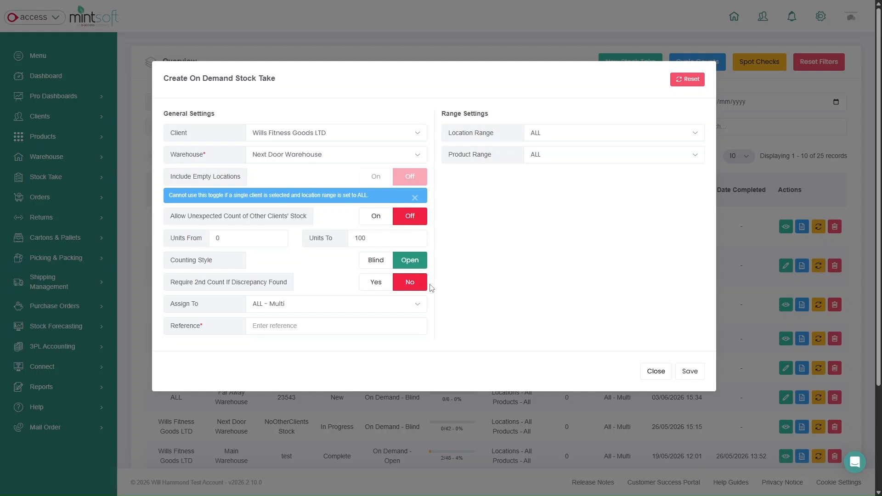
{"action": "left_click", "coordinate": [392, 284]}
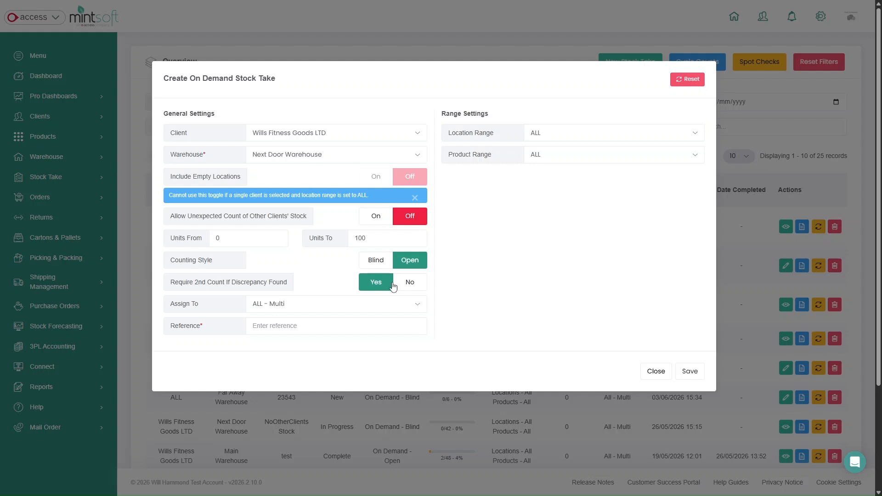
Step: Try assigning the stock take to ALL - Single and to a specific warehouse user, and return the assignment to ALL - Multi
{"action": "left_click", "coordinate": [281, 314]}
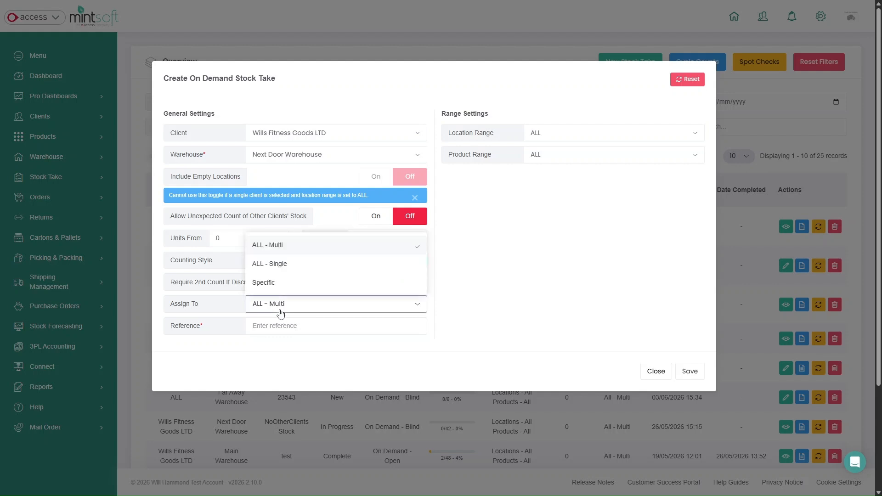
{"action": "left_click", "coordinate": [281, 271]}
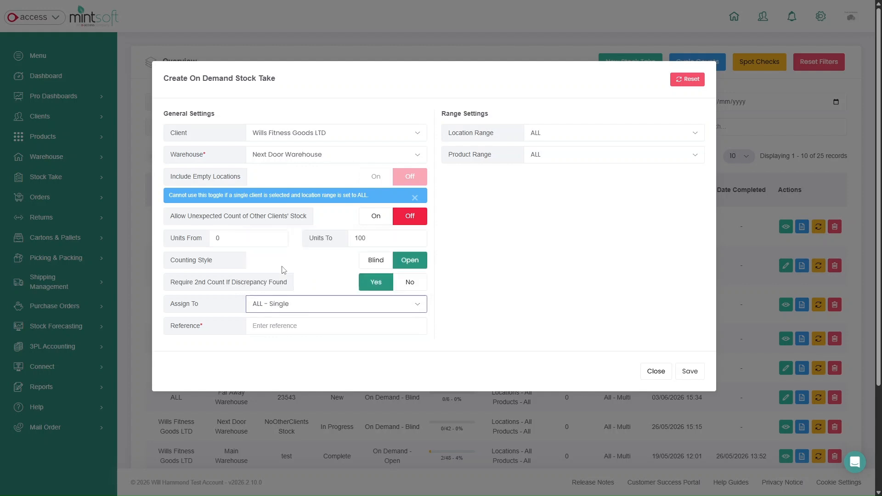
{"action": "left_click", "coordinate": [301, 304]}
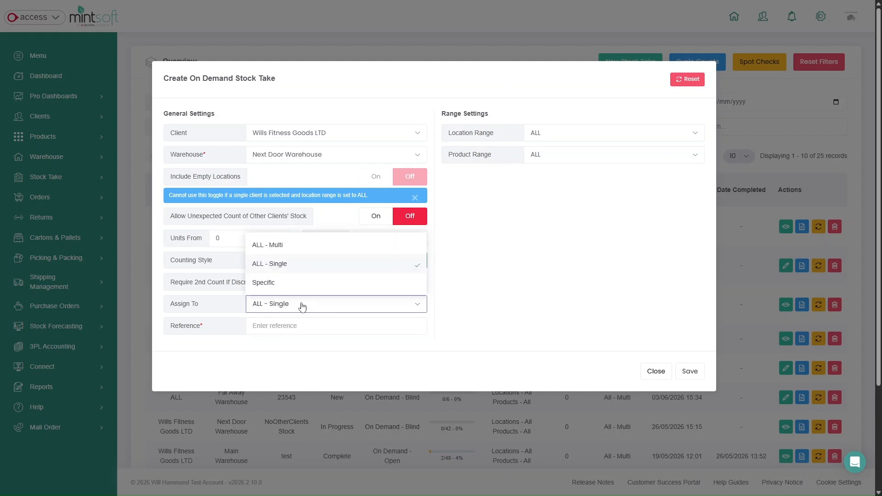
{"action": "left_click", "coordinate": [269, 283]}
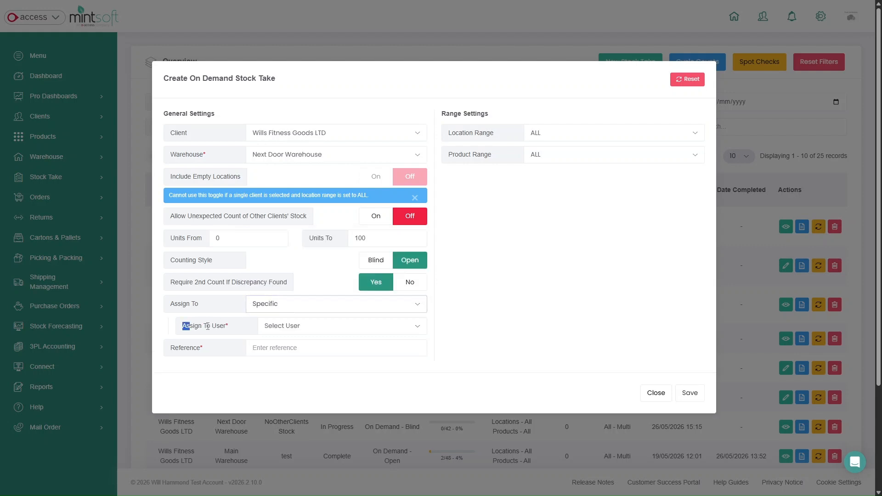
{"action": "left_click", "coordinate": [285, 326]}
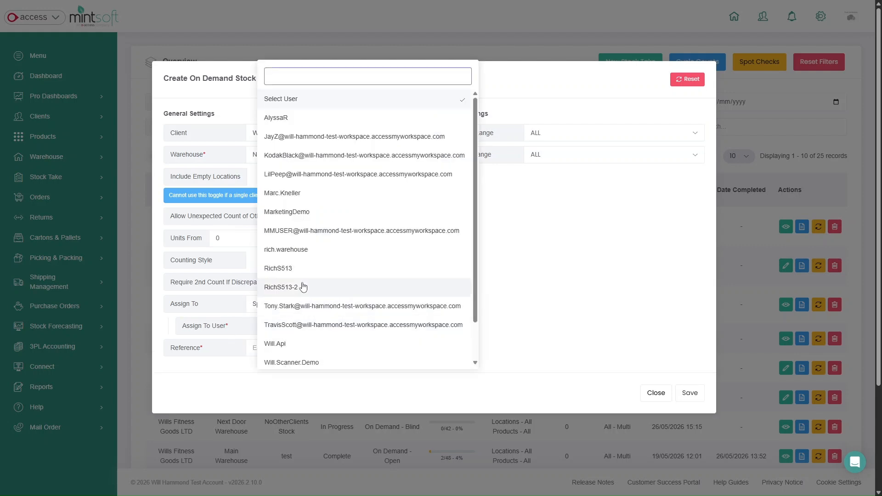
{"action": "left_click", "coordinate": [304, 251]}
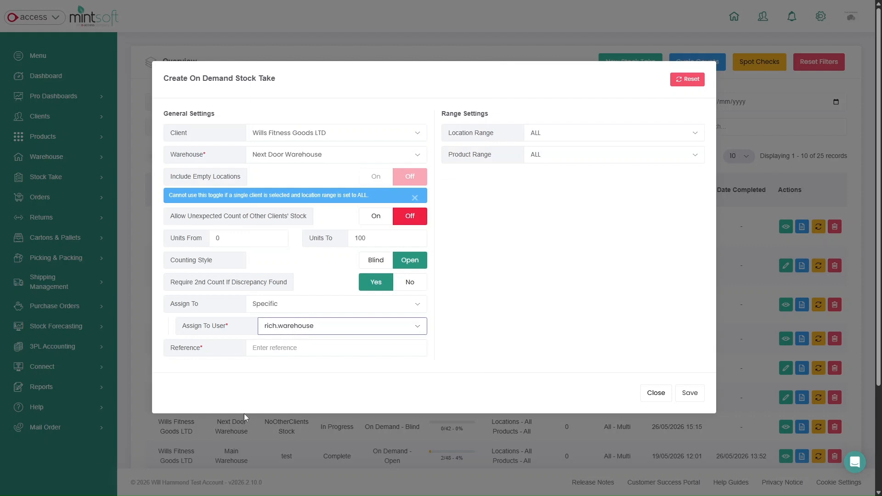
{"action": "left_click", "coordinate": [313, 311]}
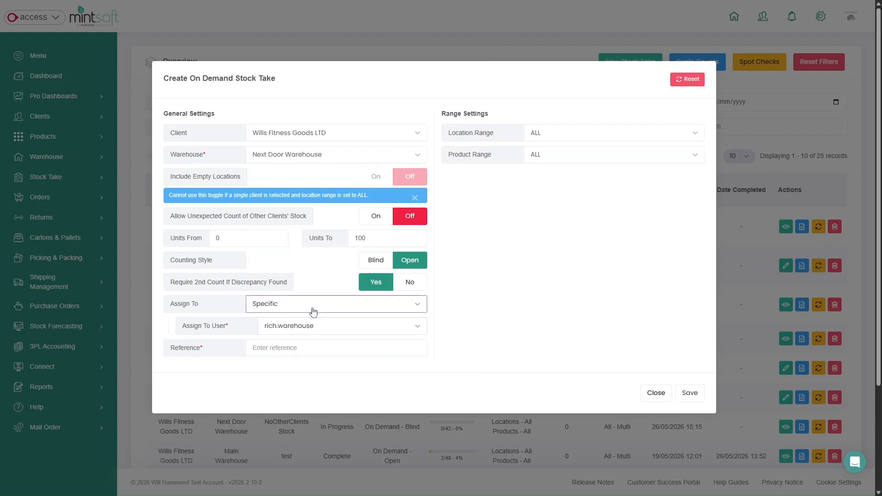
{"action": "left_click", "coordinate": [299, 248]}
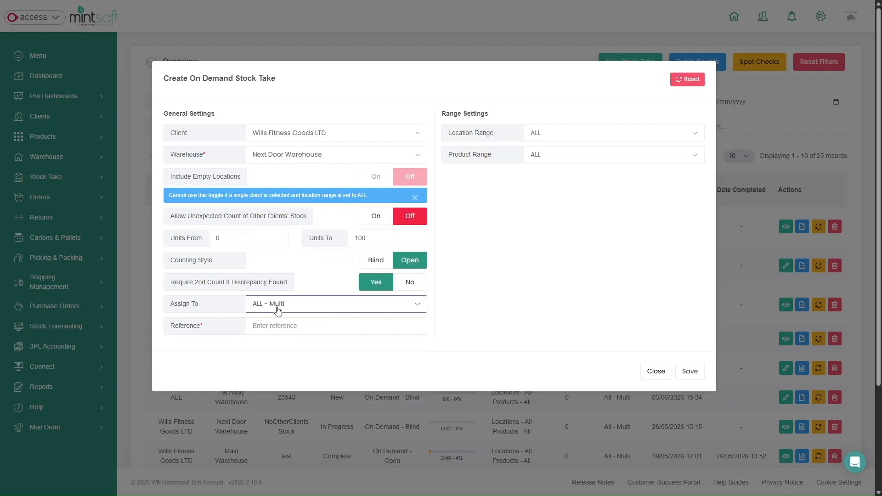
{"action": "left_click", "coordinate": [280, 377]}
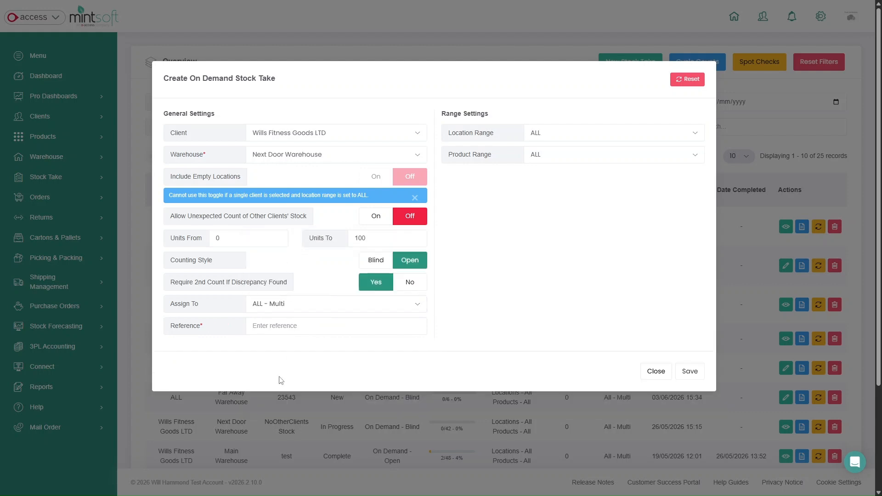
Step: Enter "Stock Take Test" as the stock take's reference
{"action": "left_click", "coordinate": [294, 329]}
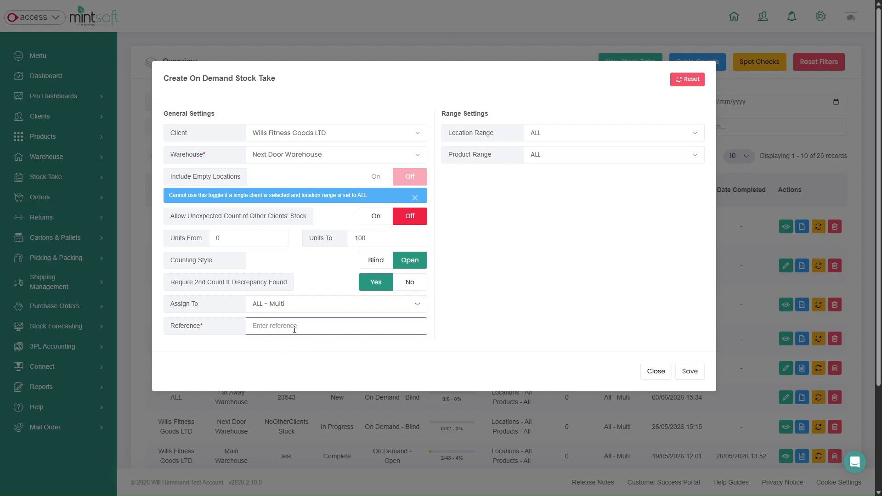
{"action": "type", "text": "Stock Take Test"}
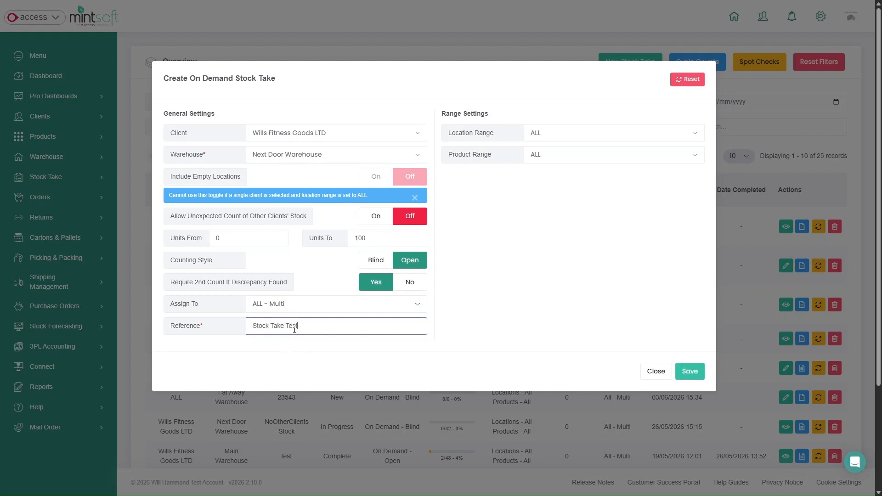
{"action": "left_click", "coordinate": [299, 345]}
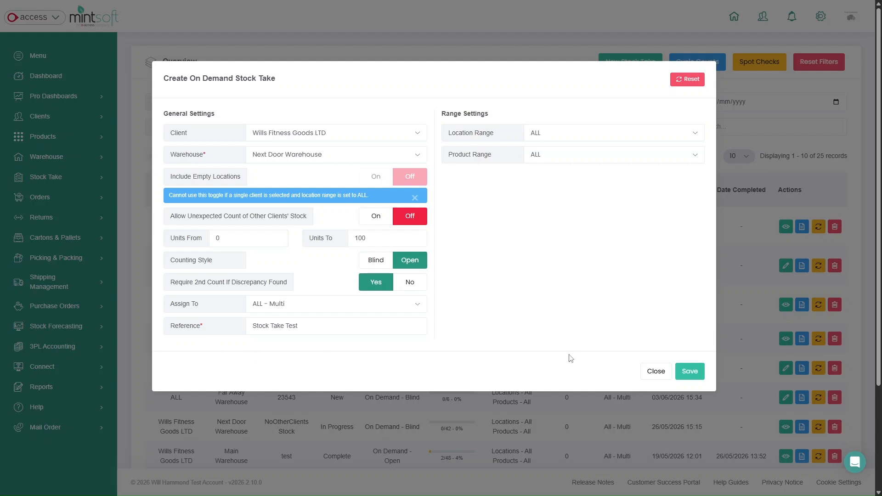
{"action": "left_click_drag", "start_coordinate": [441, 114], "coordinate": [501, 114]}
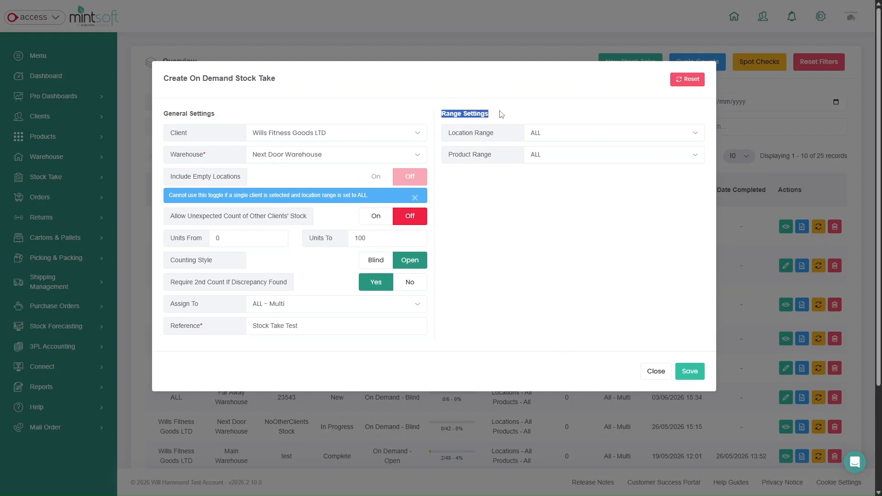
{"action": "left_click", "coordinate": [501, 115]}
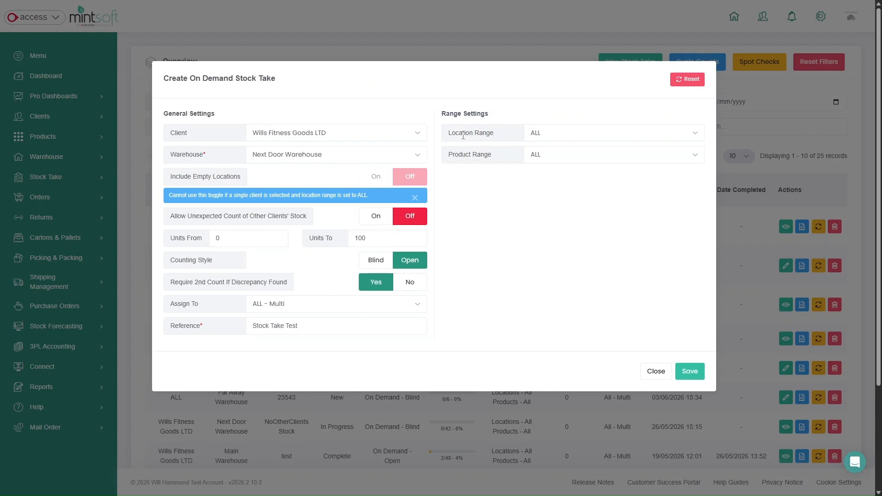
{"action": "left_click_drag", "start_coordinate": [453, 133], "coordinate": [450, 157]}
{"action": "left_click", "coordinate": [500, 212]}
Step: Set the stock take's location range to Configurable and include the PICK location type
{"action": "left_click", "coordinate": [574, 139]}
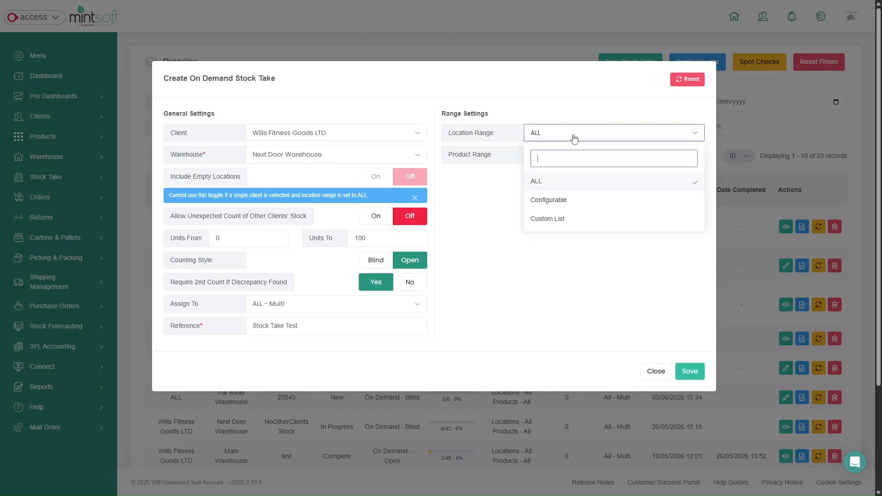
{"action": "left_click", "coordinate": [554, 207]}
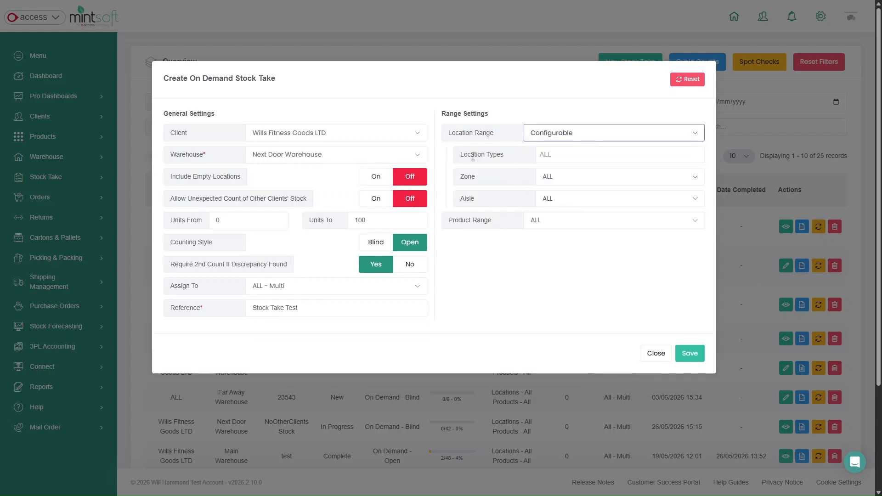
{"action": "left_click_drag", "start_coordinate": [516, 157], "coordinate": [460, 156]}
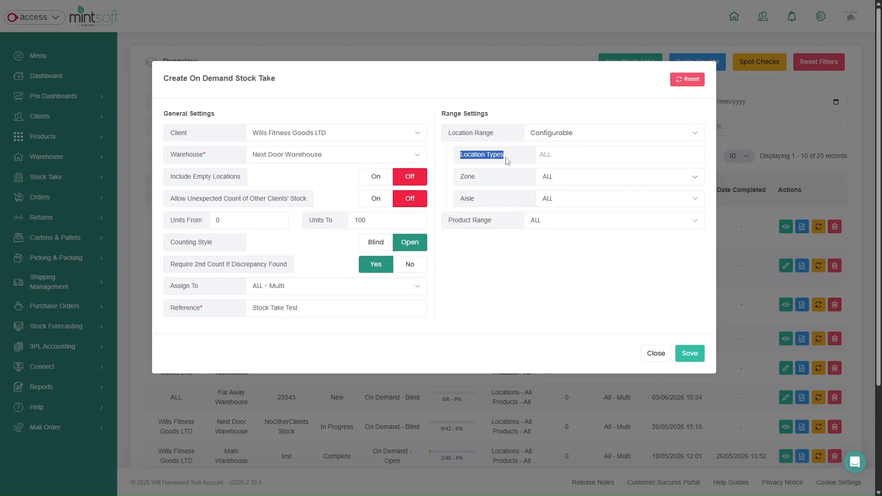
{"action": "left_click", "coordinate": [553, 155]}
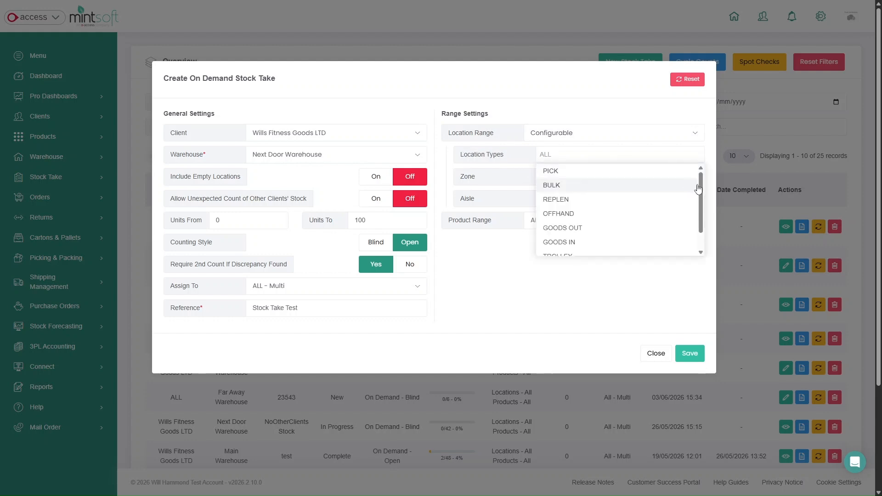
{"action": "scroll", "coordinate": [697, 188], "scroll_direction": "down", "scroll_amount": 1}
{"action": "scroll", "coordinate": [695, 185], "scroll_direction": "up", "scroll_amount": 1}
{"action": "left_click", "coordinate": [551, 171]}
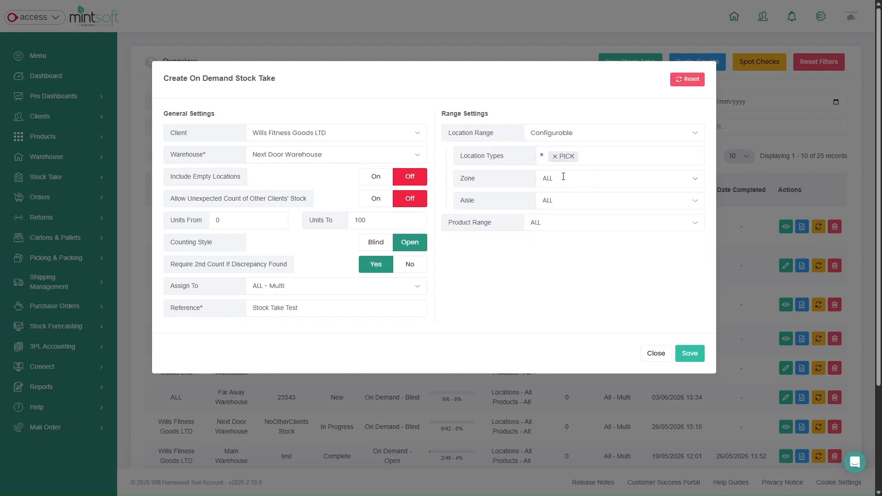
Step: Add the BULK and REPLEN location types to the configurable location range
{"action": "left_click", "coordinate": [600, 159]}
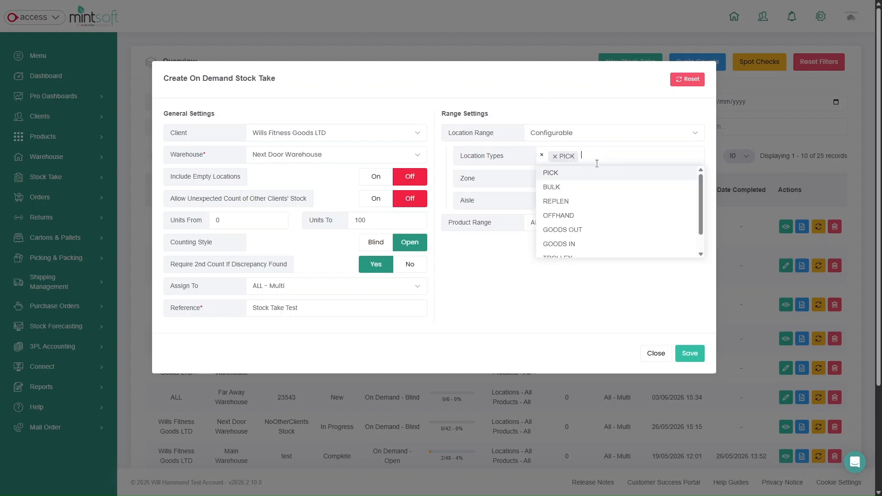
{"action": "left_click", "coordinate": [570, 189]}
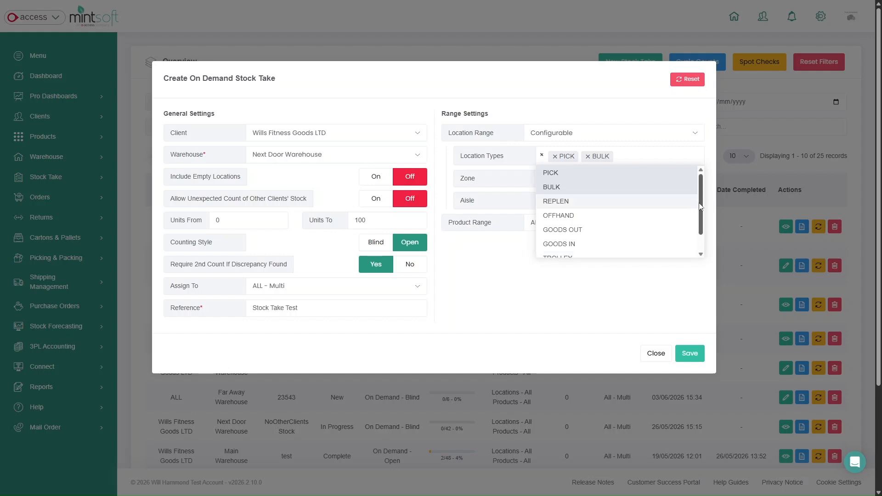
{"action": "left_click_drag", "start_coordinate": [701, 206], "coordinate": [703, 222]}
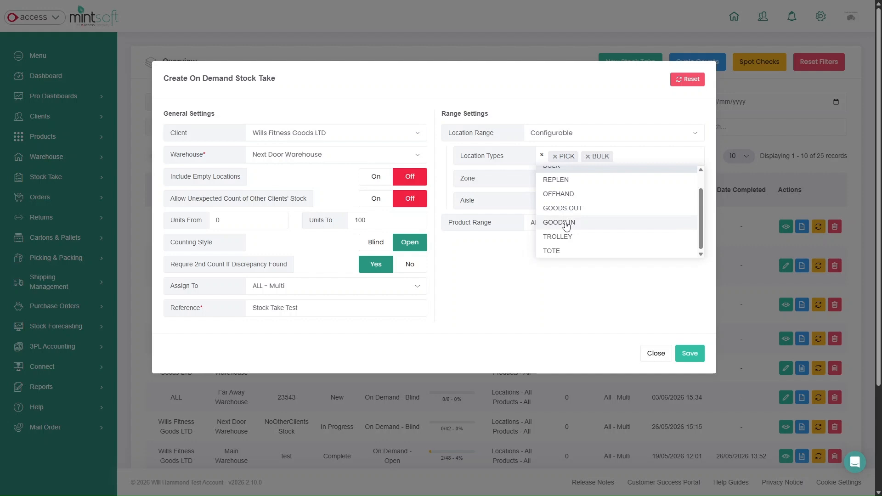
{"action": "left_click", "coordinate": [584, 182]}
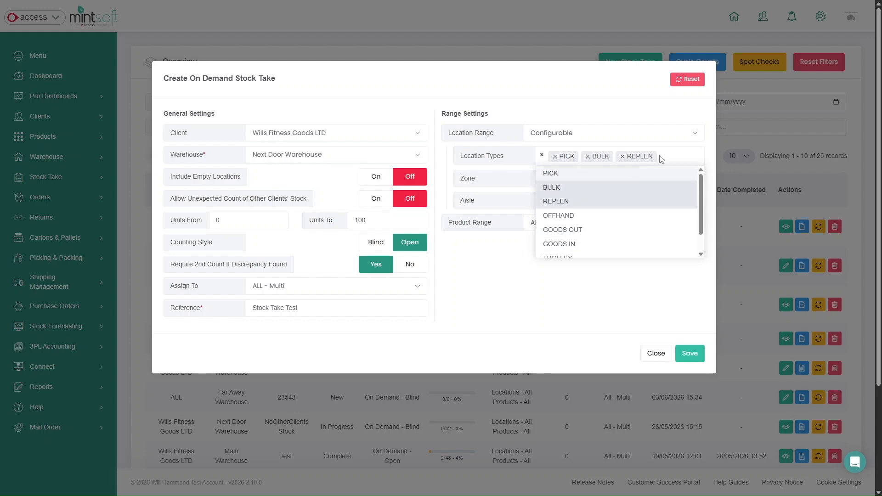
Step: Add the OFFHAND location type to the location range and remove it again
{"action": "left_click", "coordinate": [570, 216]}
{"action": "left_click", "coordinate": [547, 301]}
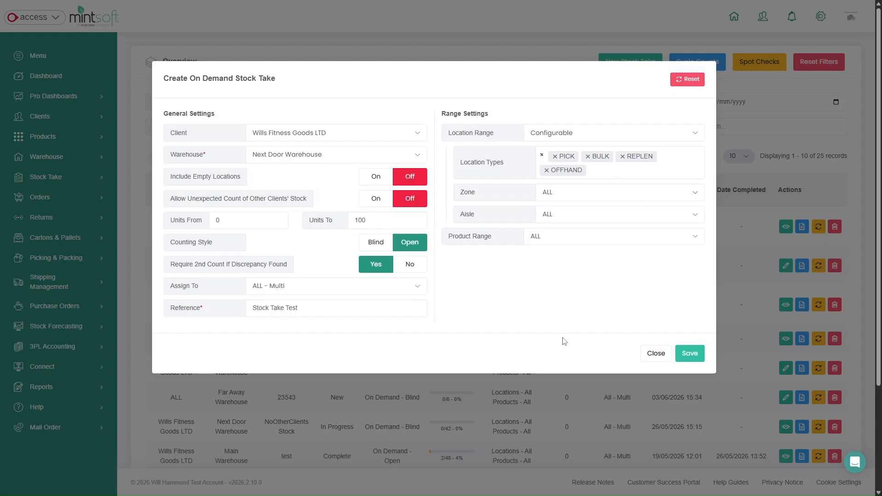
{"action": "left_click", "coordinate": [546, 170]}
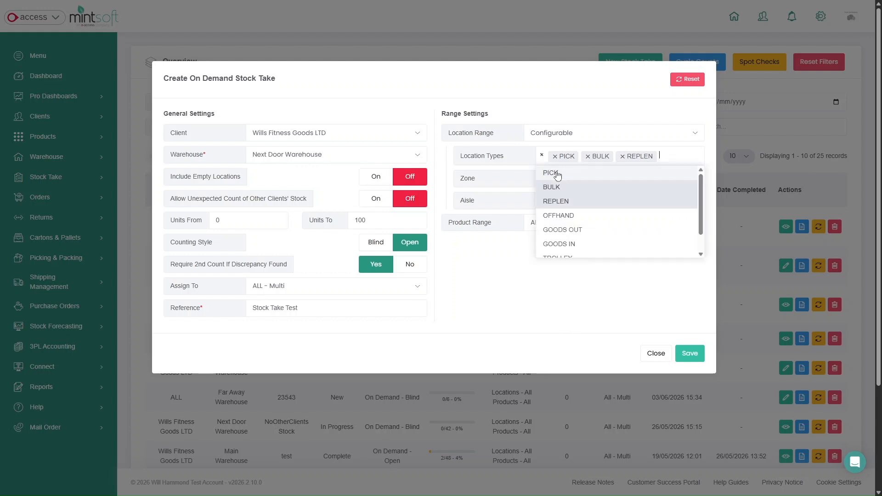
Step: Remove the REPLEN location type from the location range and check the available zone options
{"action": "left_click", "coordinate": [622, 157]}
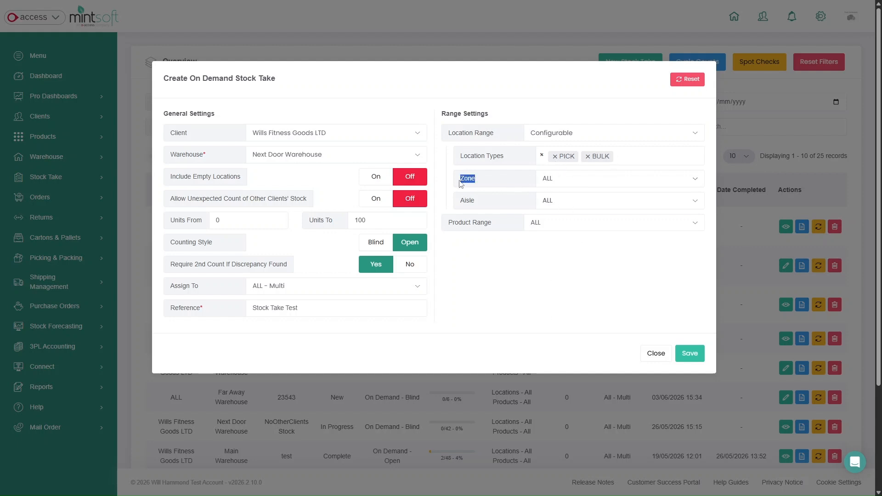
{"action": "left_click", "coordinate": [556, 181]}
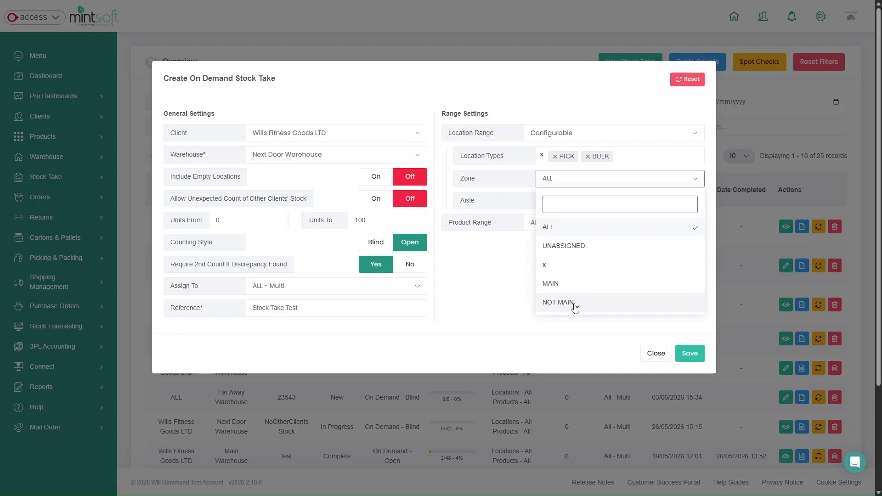
{"action": "left_click", "coordinate": [502, 308]}
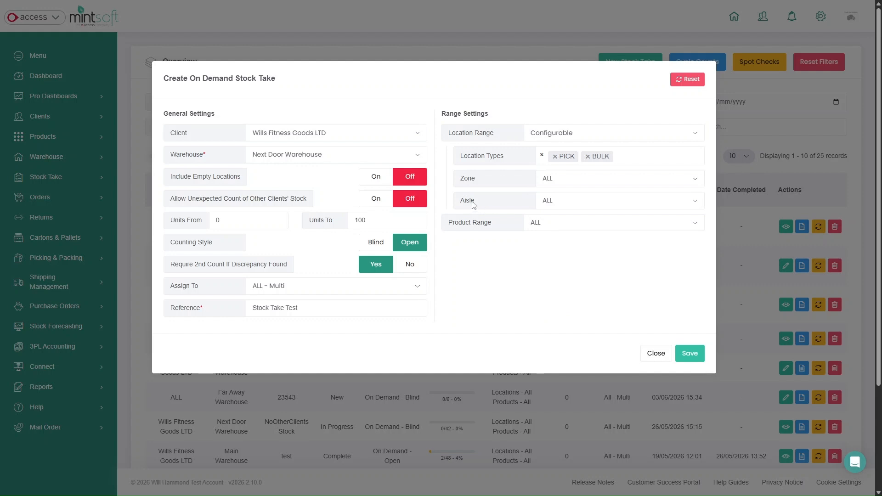
Step: Set the location range's aisle filter to an A-Z Range from aisle A to aisle D
{"action": "left_click_drag", "start_coordinate": [475, 205], "coordinate": [461, 205]}
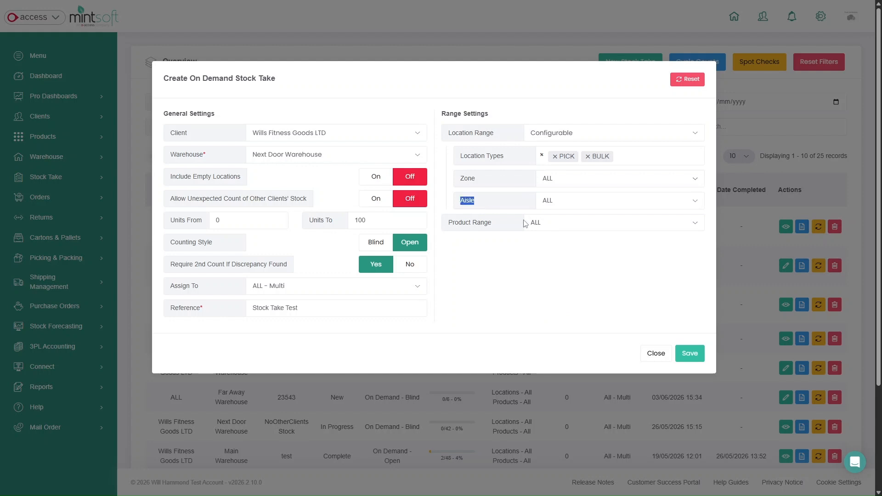
{"action": "left_click", "coordinate": [549, 204]}
{"action": "left_click", "coordinate": [557, 268]}
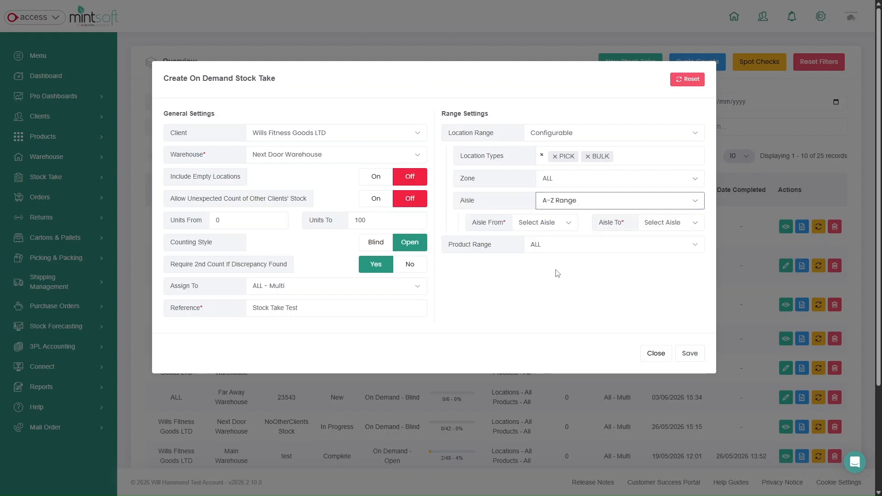
{"action": "left_click", "coordinate": [540, 227]}
{"action": "left_click", "coordinate": [536, 200]}
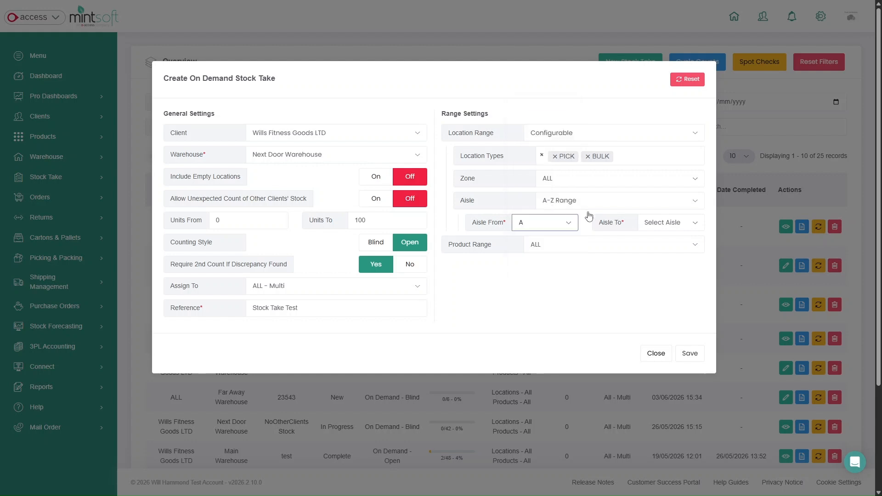
{"action": "left_click", "coordinate": [672, 228]}
{"action": "left_click", "coordinate": [663, 273]}
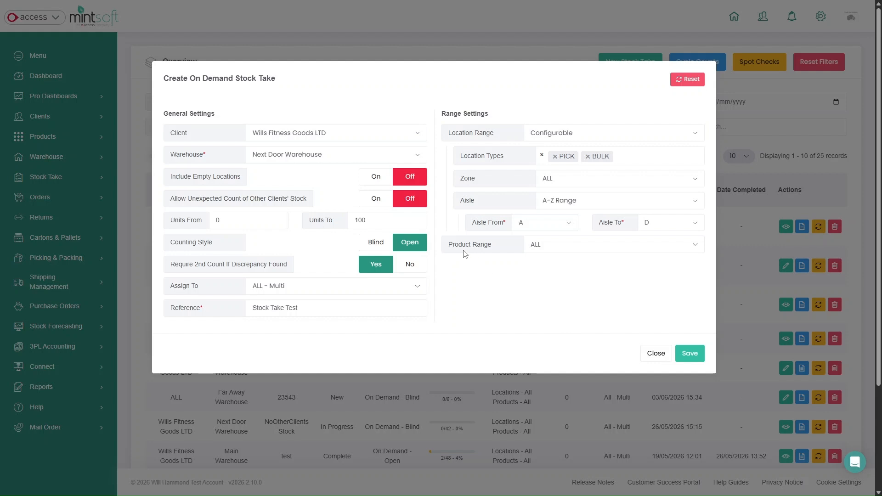
Step: Set the product range to Configurable and include the Bar and Fitness Category categories
{"action": "left_click", "coordinate": [585, 247]}
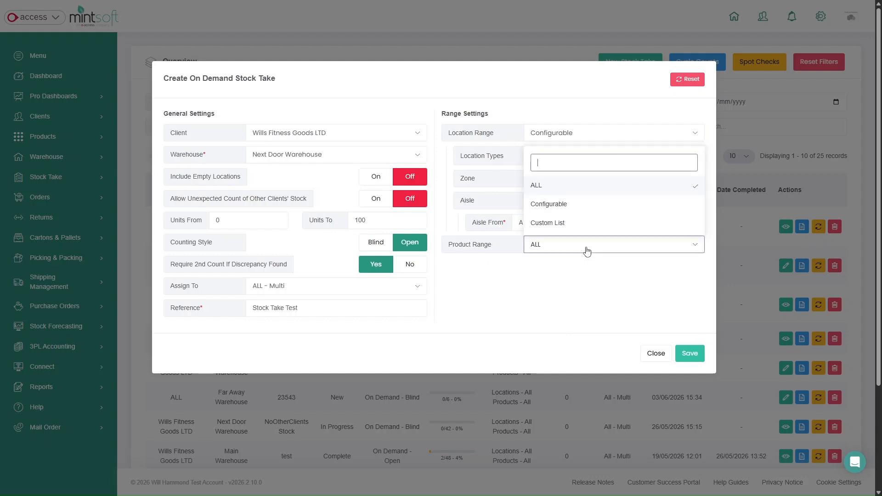
{"action": "left_click", "coordinate": [556, 209]}
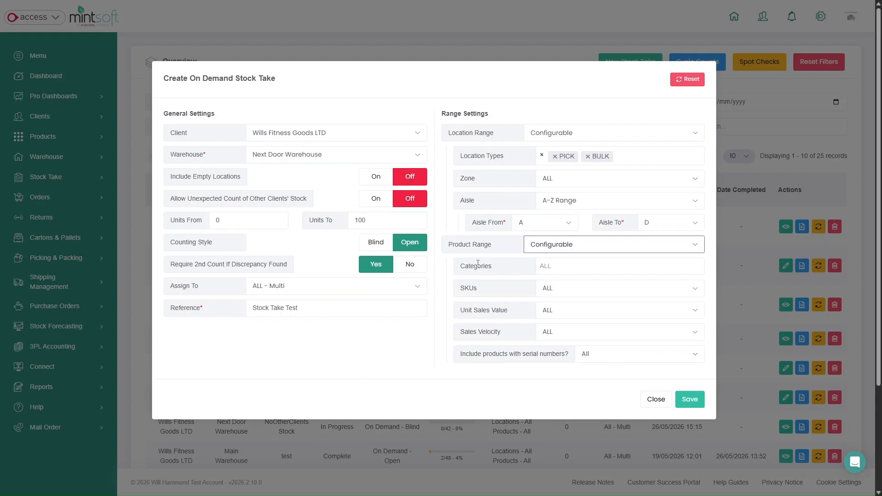
{"action": "left_click", "coordinate": [587, 266]}
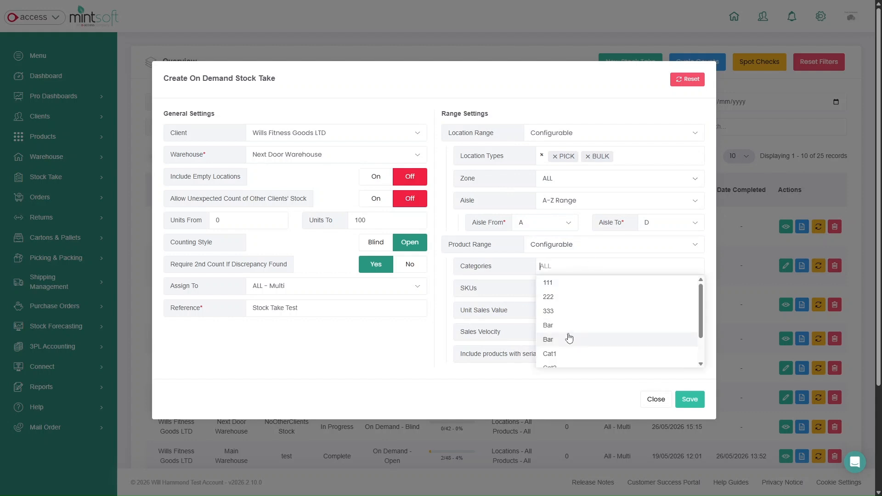
{"action": "left_click", "coordinate": [574, 324]}
{"action": "scroll", "coordinate": [594, 326], "scroll_direction": "down", "scroll_amount": 2}
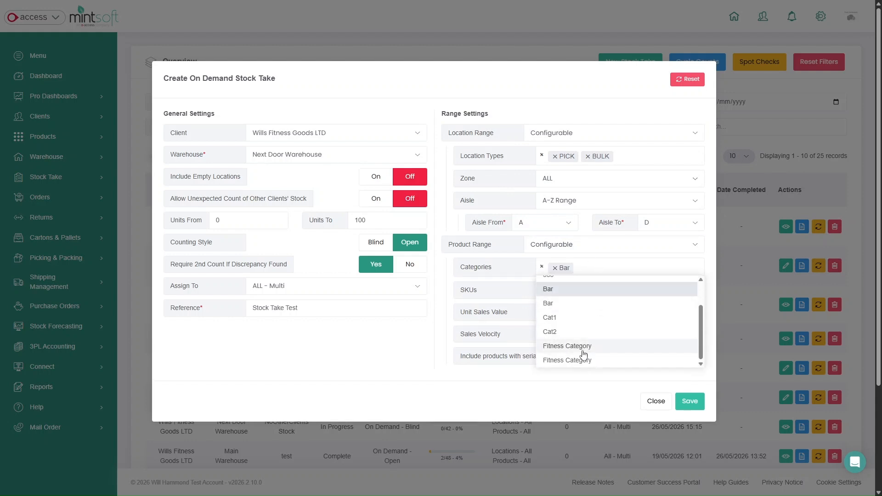
{"action": "left_click", "coordinate": [581, 346]}
{"action": "left_click", "coordinate": [496, 278]}
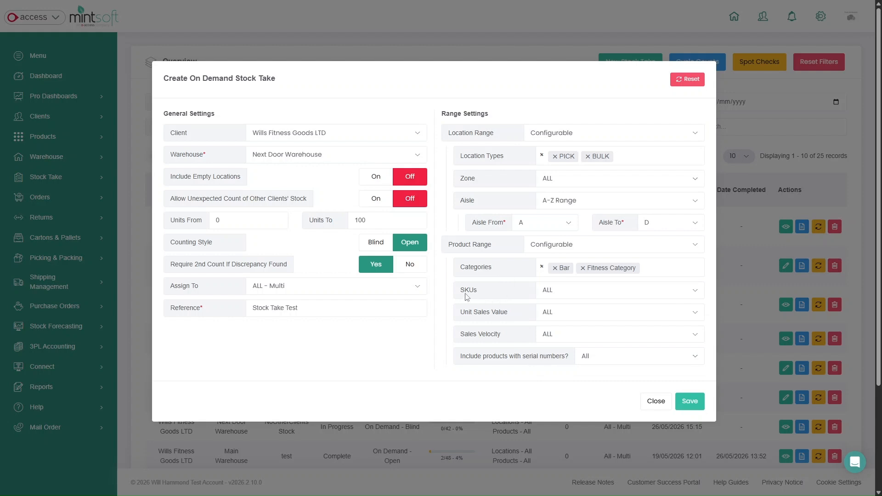
Step: Limit the SKUs to an A-Z Range from ANKW-BL (Ankle Weights Blue 2kg) to KBYM (Kettlebell and Yoga Mat Bundle)
{"action": "left_click_drag", "start_coordinate": [460, 294], "coordinate": [489, 294]}
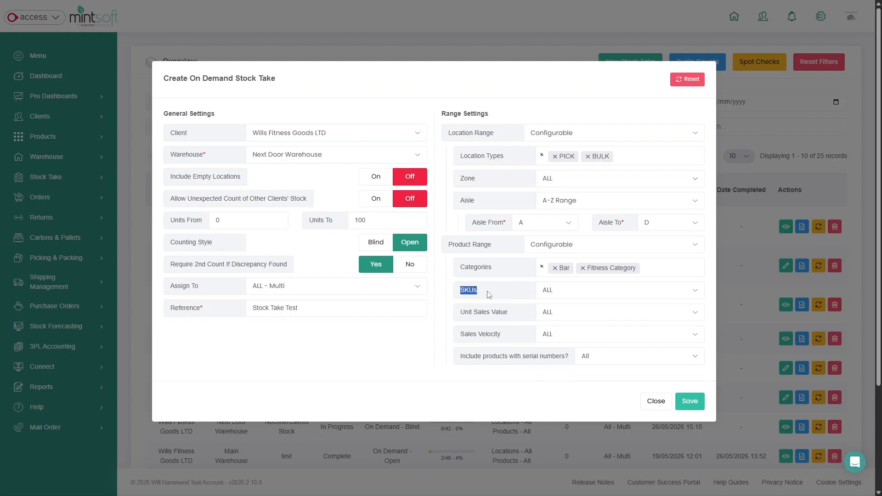
{"action": "left_click", "coordinate": [551, 293]}
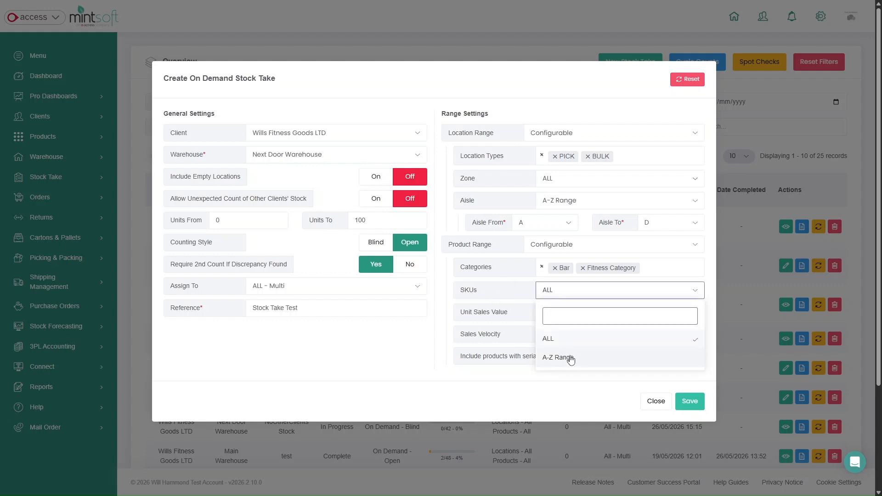
{"action": "left_click", "coordinate": [571, 360]}
{"action": "left_click", "coordinate": [553, 315]}
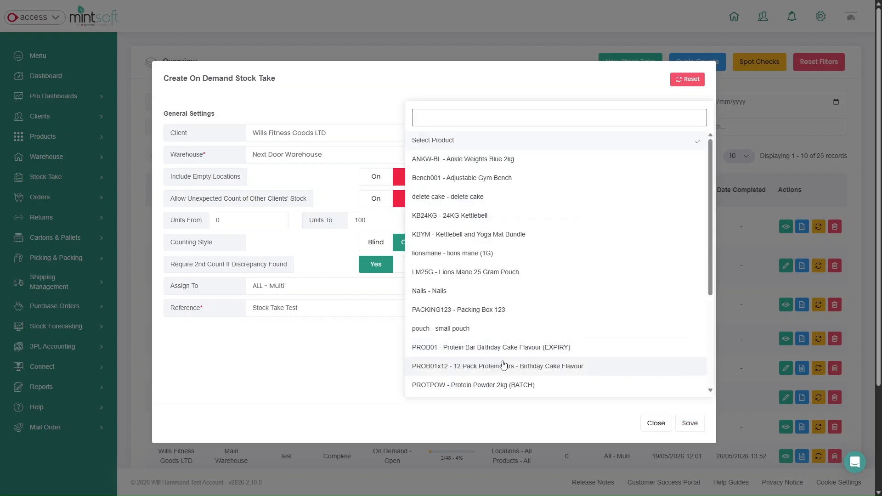
{"action": "left_click", "coordinate": [473, 158]}
{"action": "left_click", "coordinate": [669, 316]}
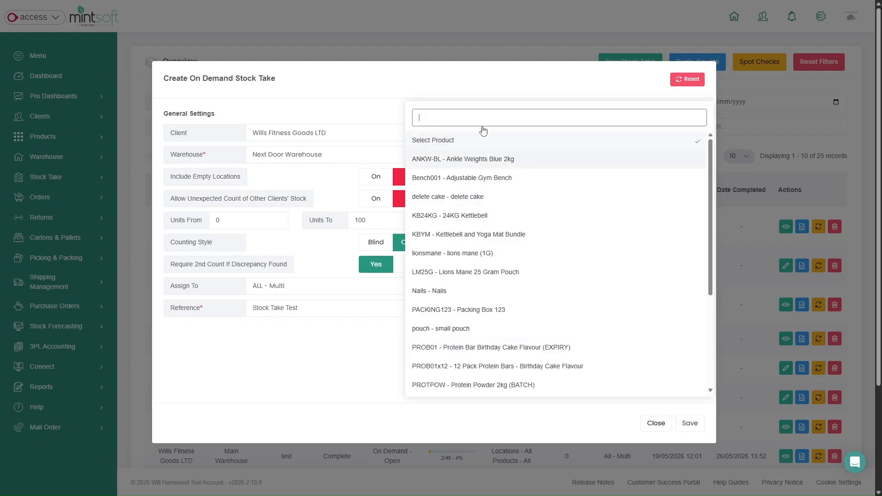
{"action": "left_click", "coordinate": [442, 235]}
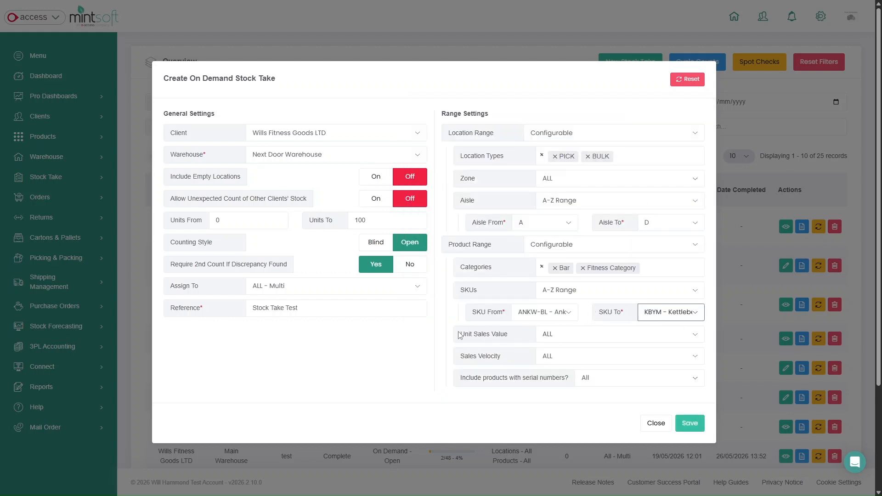
Step: Set the unit sales value filter to a Price Range from 500 to 9999
{"action": "left_click_drag", "start_coordinate": [459, 334], "coordinate": [514, 342]}
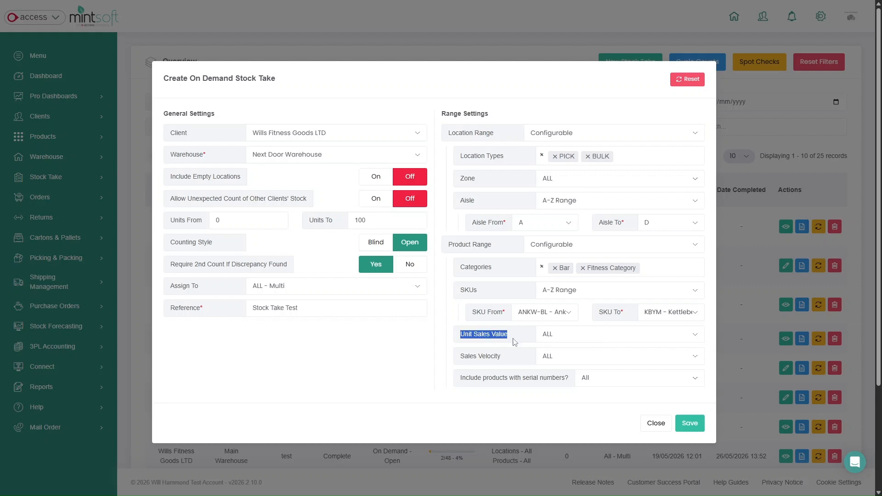
{"action": "left_click", "coordinate": [550, 344]}
{"action": "left_click", "coordinate": [558, 314]}
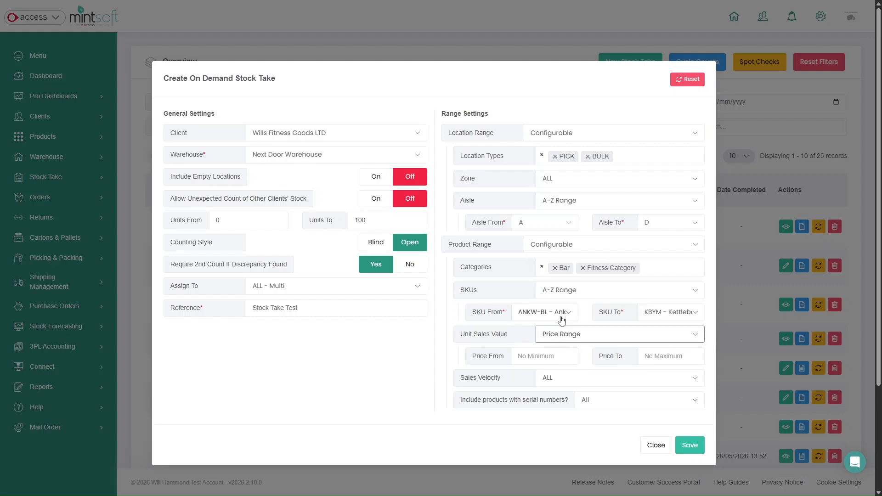
{"action": "left_click", "coordinate": [517, 354]}
{"action": "left_click", "coordinate": [649, 357]}
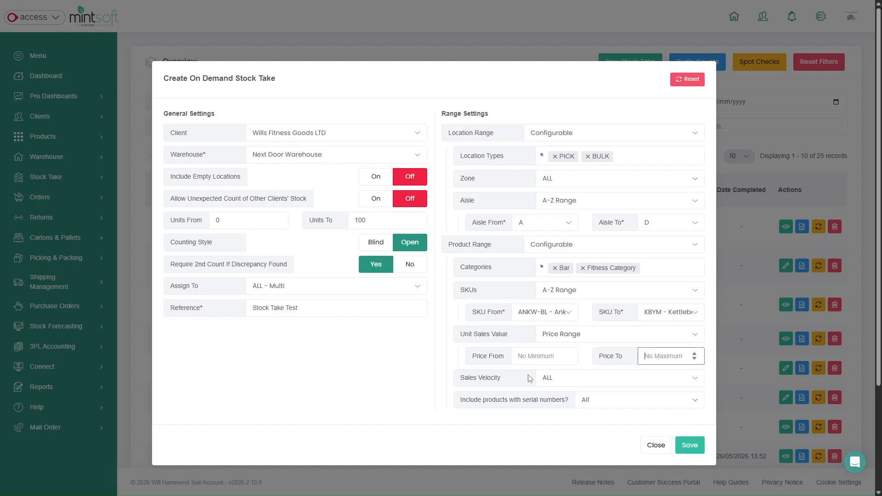
{"action": "left_click", "coordinate": [537, 360]}
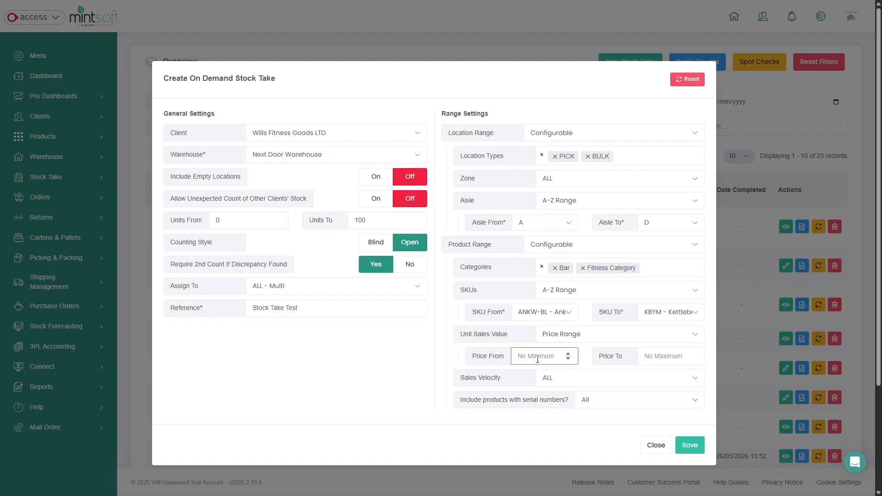
{"action": "type", "text": "500"}
{"action": "left_click", "coordinate": [650, 356]}
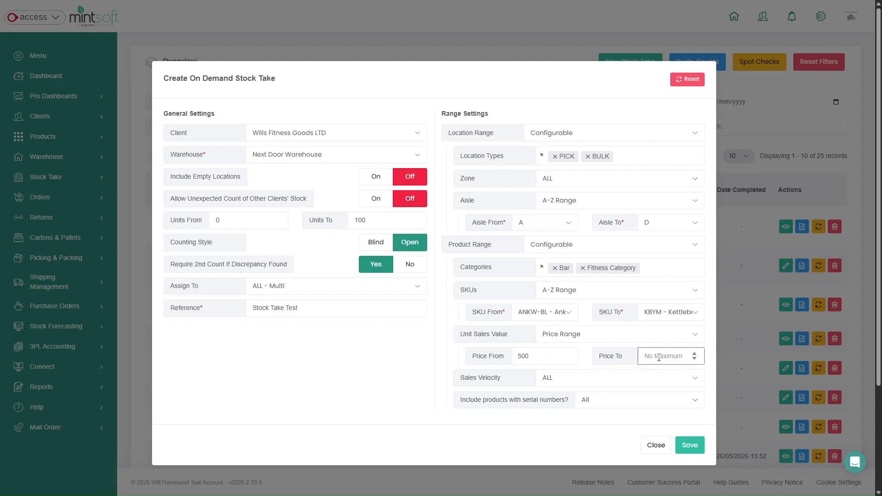
{"action": "type", "text": "9999"}
Step: Set the sales velocity filter to Fast Movers with a minimum of 50 units over the past 7 days
{"action": "left_click_drag", "start_coordinate": [459, 380], "coordinate": [514, 383]}
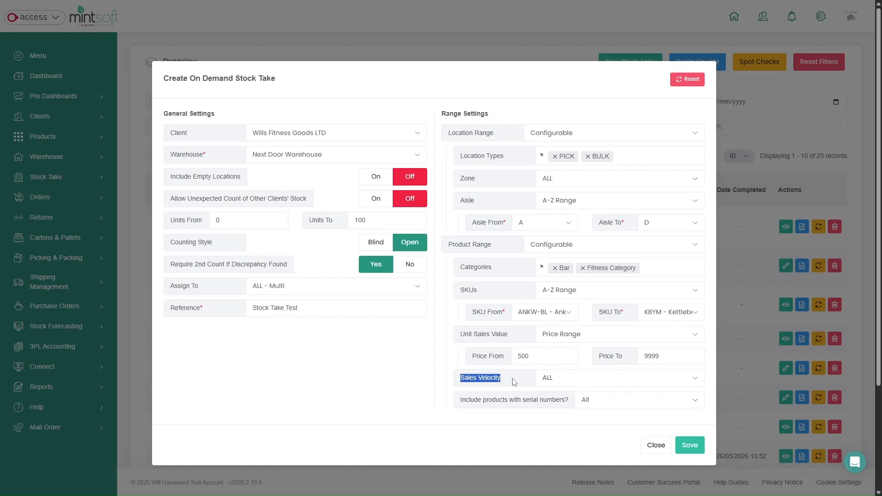
{"action": "left_click", "coordinate": [550, 382]}
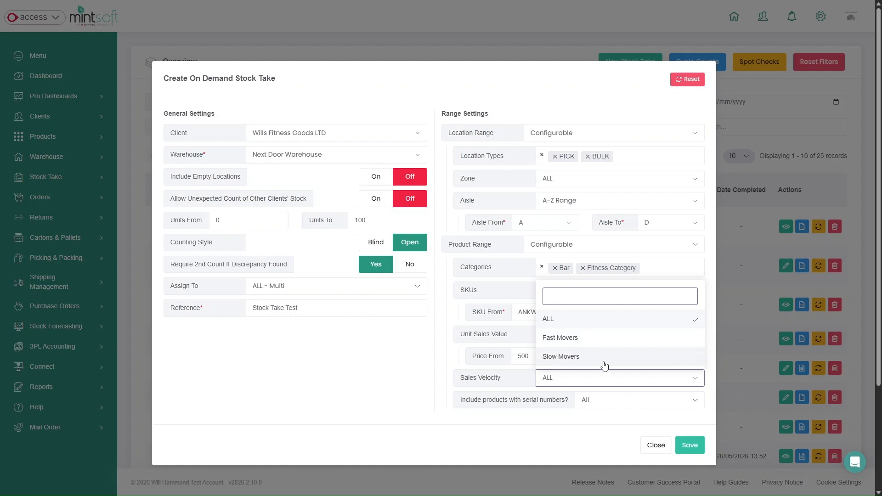
{"action": "left_click", "coordinate": [592, 342]}
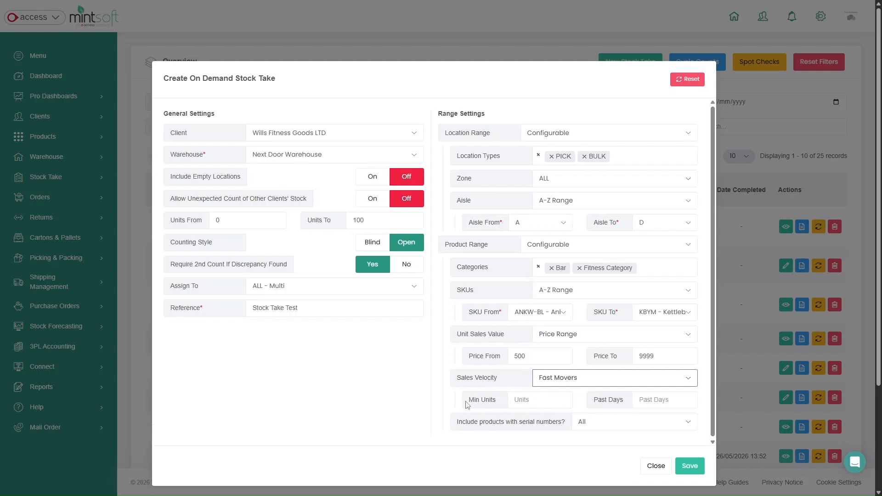
{"action": "left_click_drag", "start_coordinate": [469, 405], "coordinate": [496, 403]}
{"action": "left_click", "coordinate": [521, 405]}
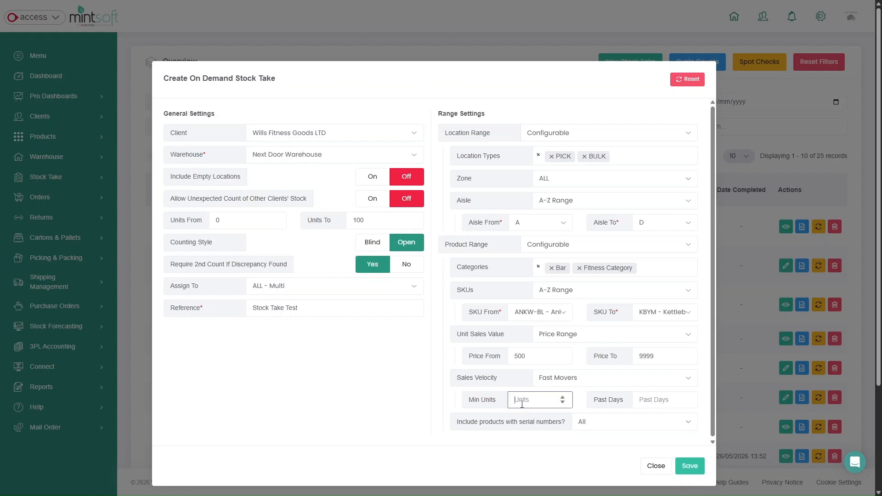
{"action": "type", "text": "50"}
{"action": "left_click", "coordinate": [664, 401]}
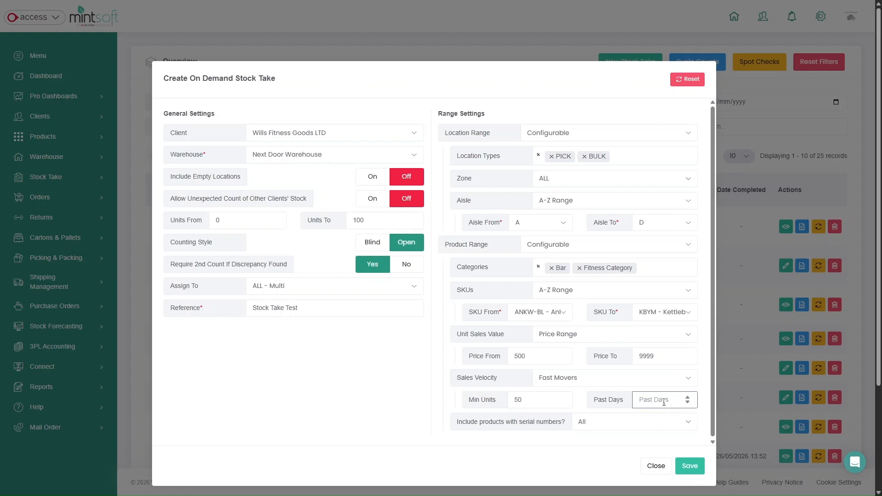
{"action": "type", "text": "7"}
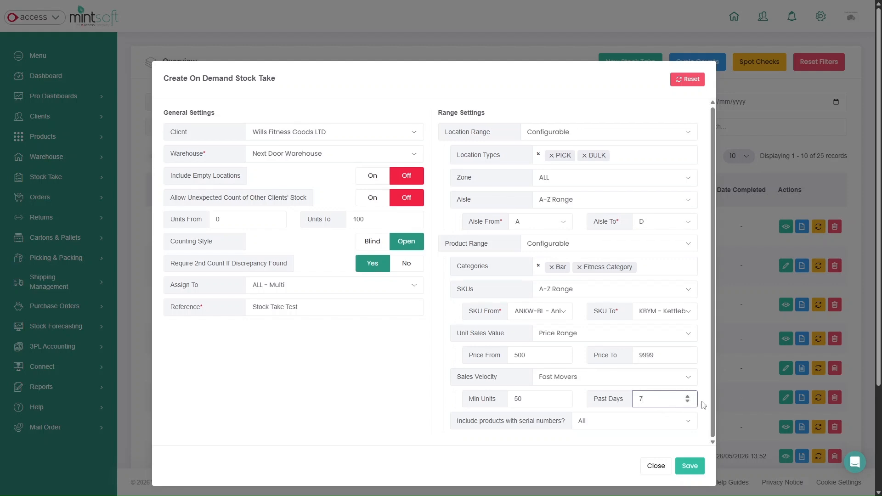
Step: Examine the options for including products with serial numbers in the stock take
{"action": "left_click_drag", "start_coordinate": [457, 420], "coordinate": [566, 433]}
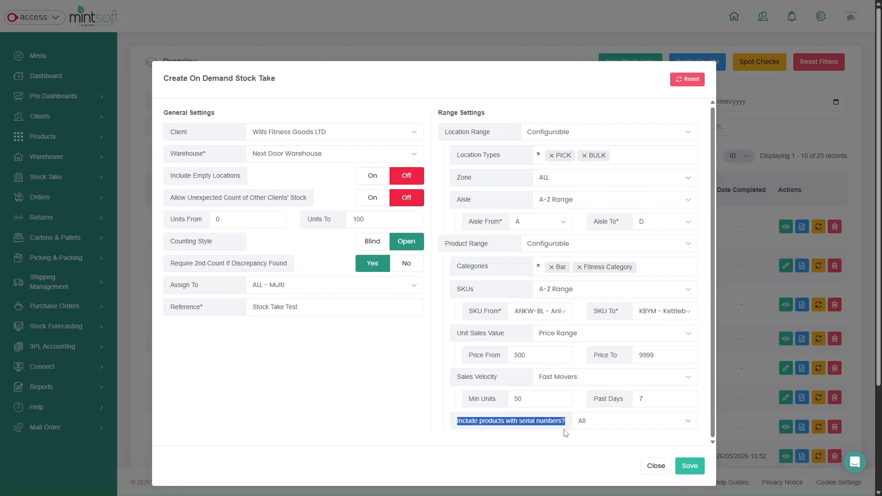
{"action": "left_click", "coordinate": [598, 421]}
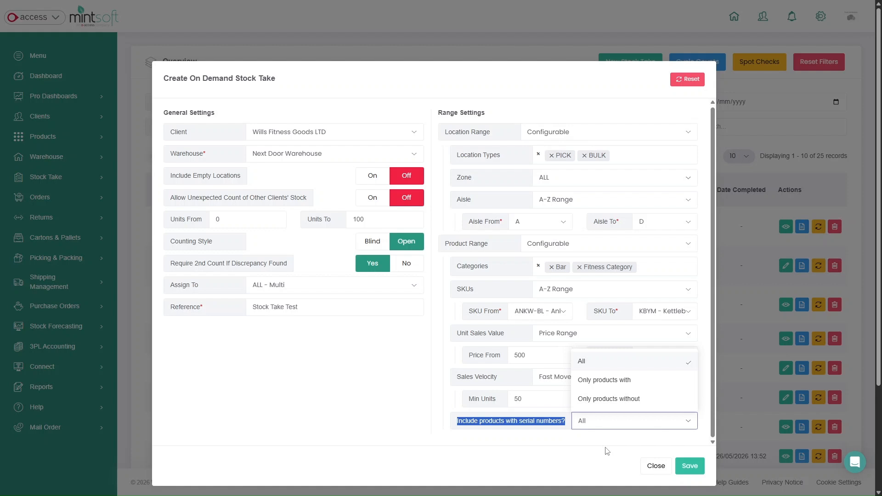
{"action": "left_click", "coordinate": [590, 437]}
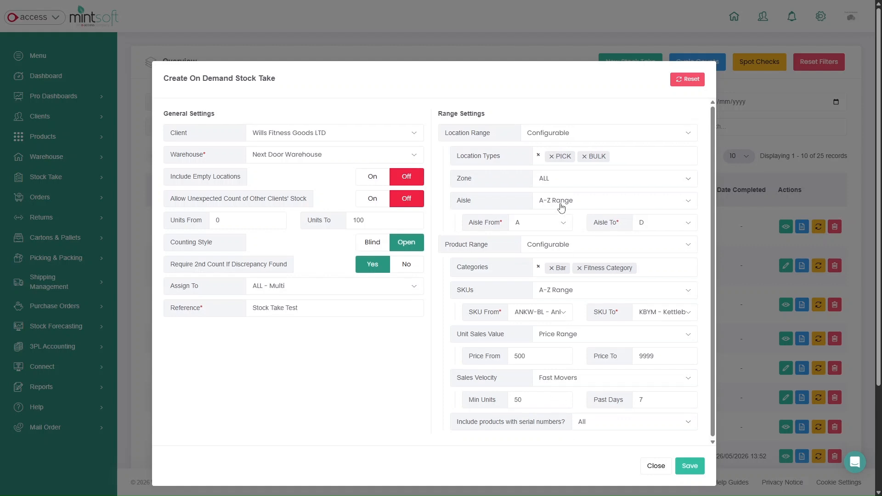
Step: Change both the location range and the product range of the stock take to Custom List
{"action": "left_click", "coordinate": [537, 134]}
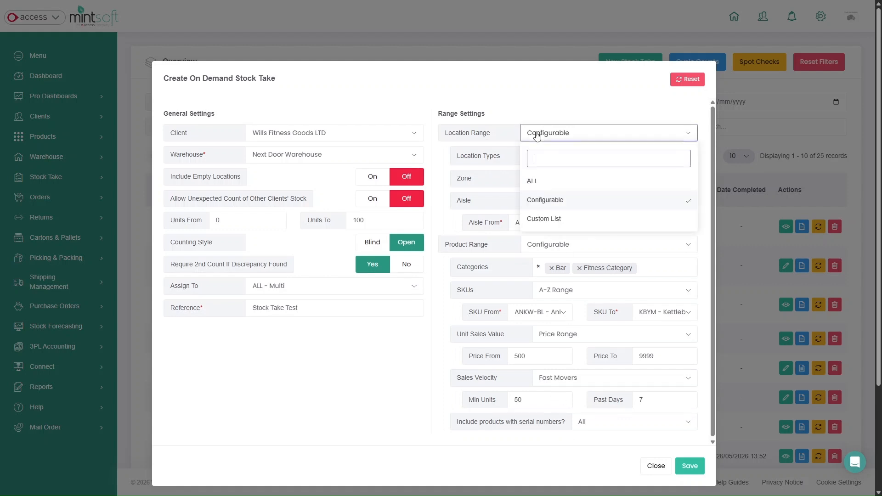
{"action": "left_click", "coordinate": [549, 221]}
{"action": "double_click", "coordinate": [453, 131]}
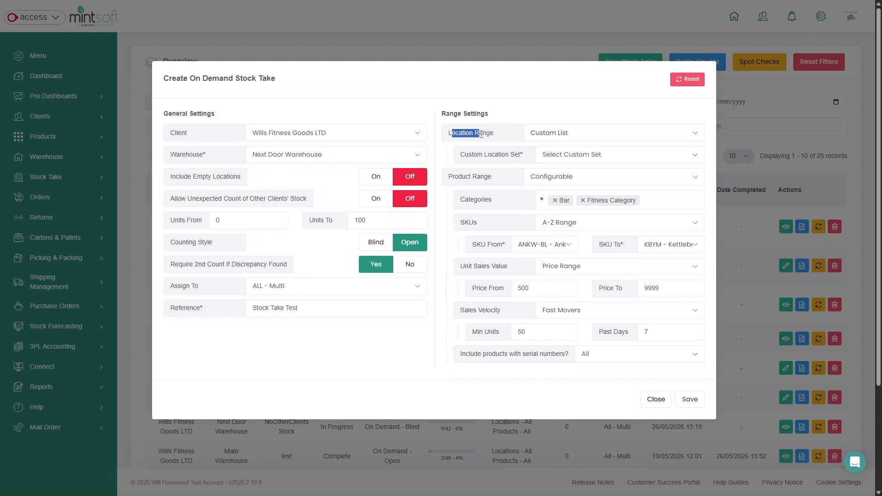
{"action": "left_click", "coordinate": [557, 180]}
{"action": "left_click", "coordinate": [559, 267]}
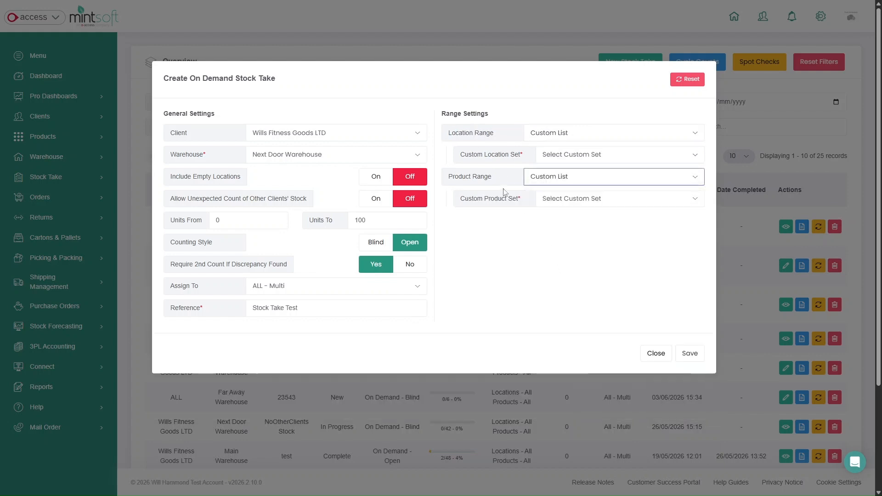
{"action": "left_click_drag", "start_coordinate": [492, 177], "coordinate": [446, 180]}
{"action": "left_click", "coordinate": [537, 255]}
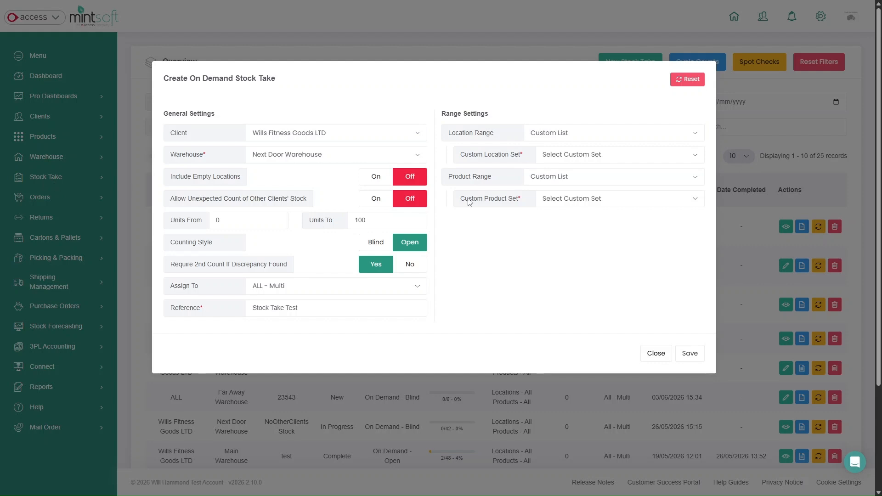
Step: Choose justkb as the custom product set for the on-demand stock take
{"action": "left_click", "coordinate": [581, 202]}
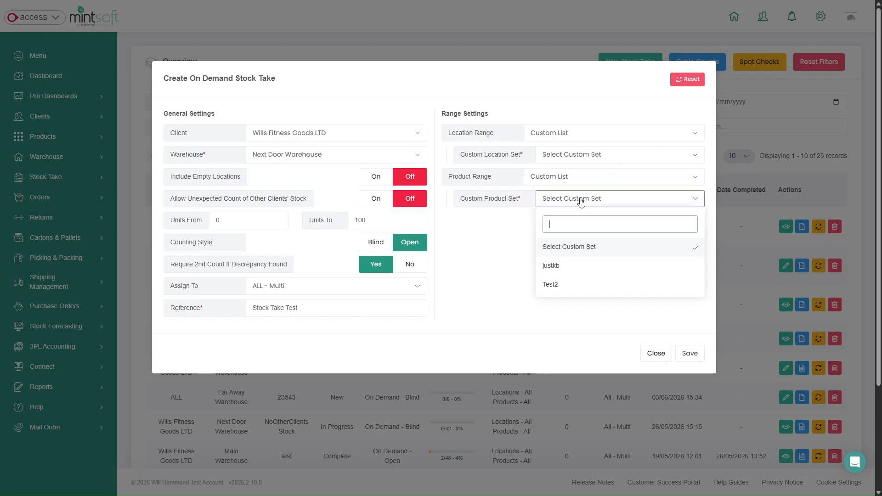
{"action": "left_click", "coordinate": [566, 266]}
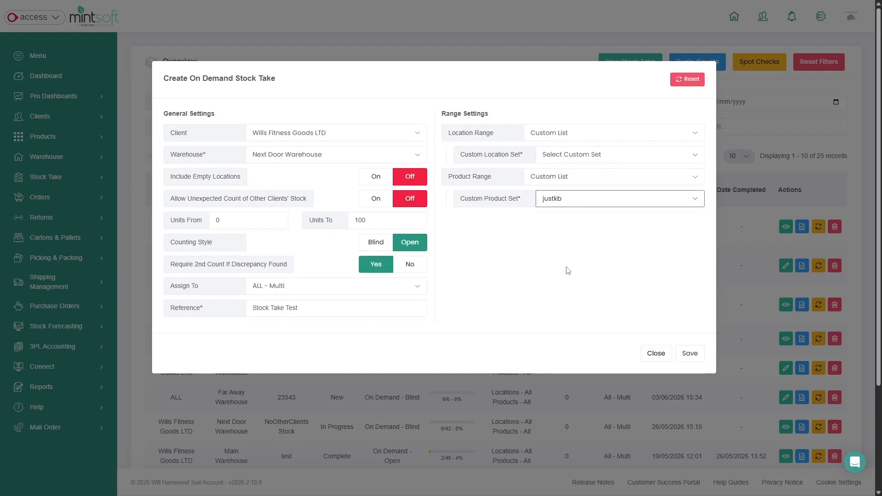
{"action": "left_click", "coordinate": [576, 201]}
{"action": "left_click", "coordinate": [565, 287]}
{"action": "left_click", "coordinate": [569, 205]}
{"action": "left_click", "coordinate": [560, 272]}
Step: Choose Test2 as the custom location set and close the on-demand stock take form without saving it
{"action": "left_click", "coordinate": [563, 158]}
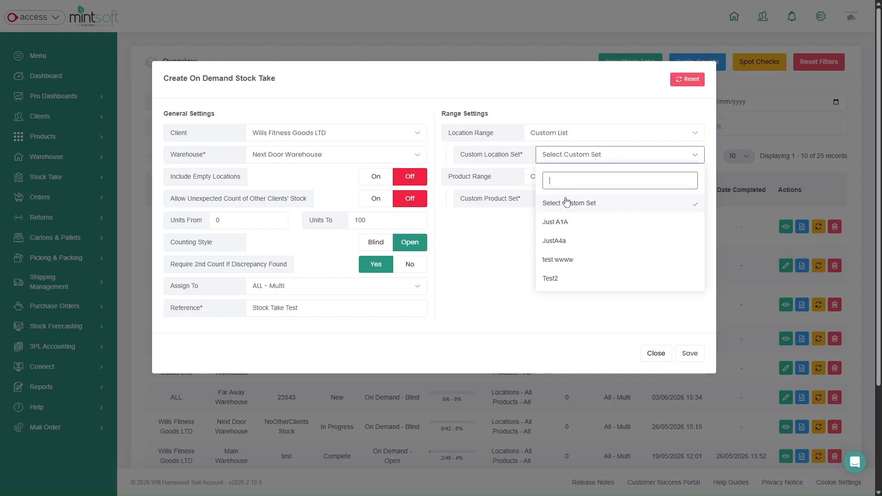
{"action": "left_click", "coordinate": [552, 279]}
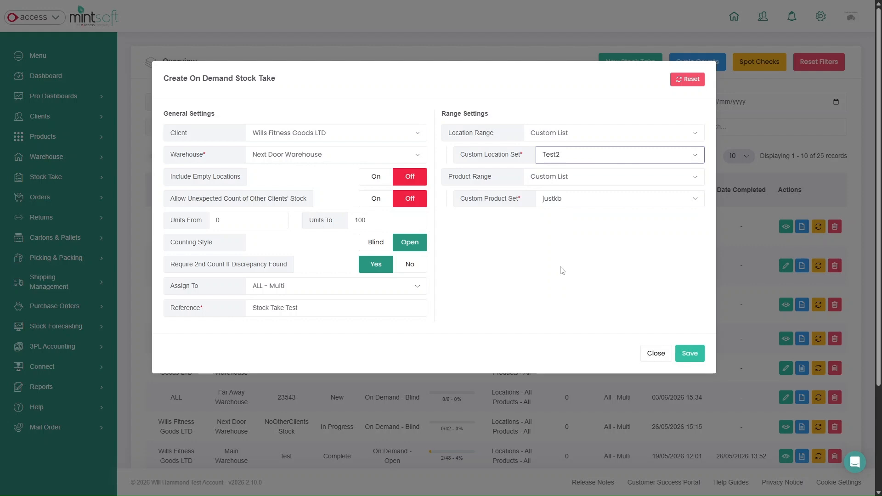
{"action": "left_click", "coordinate": [562, 133]}
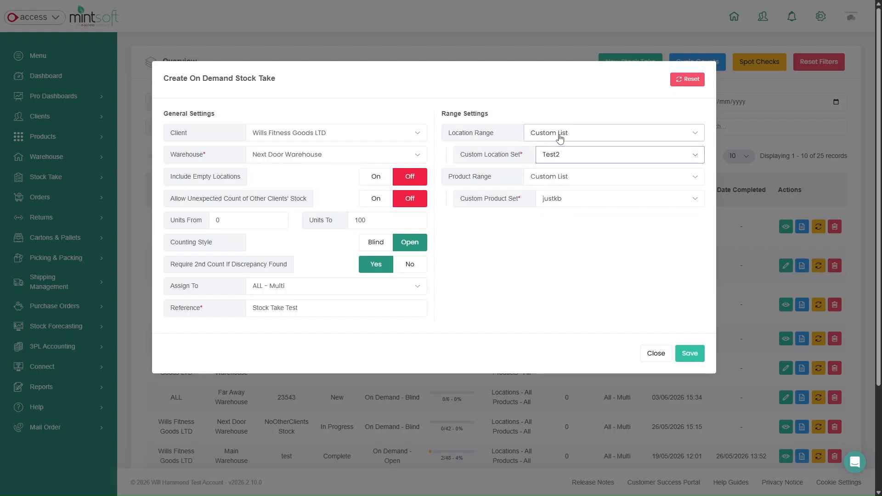
{"action": "left_click", "coordinate": [516, 218]}
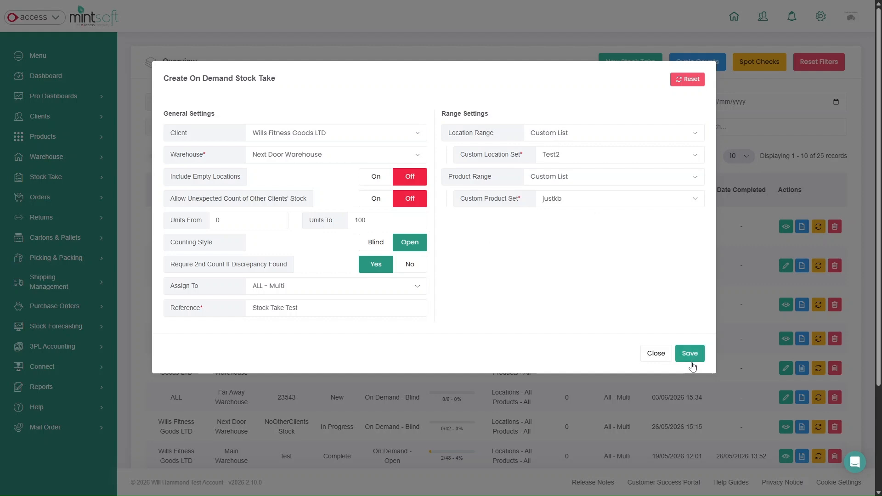
{"action": "left_click", "coordinate": [649, 352]}
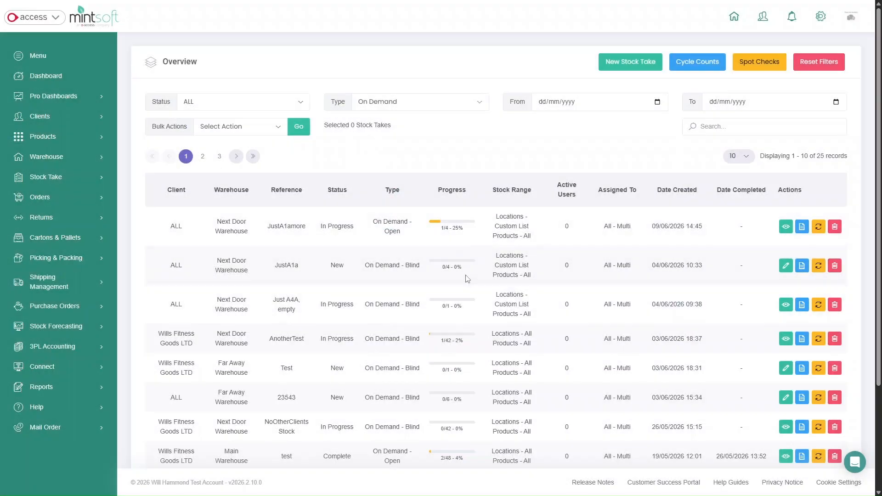